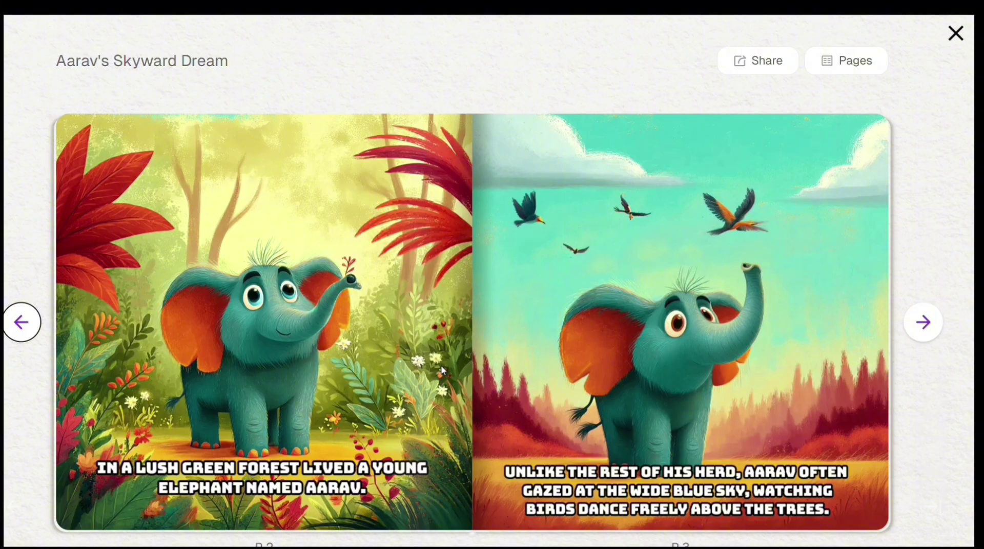
# Turn to the next spread of the Aarav's Skyward Dream preview
pyautogui.press('Right')
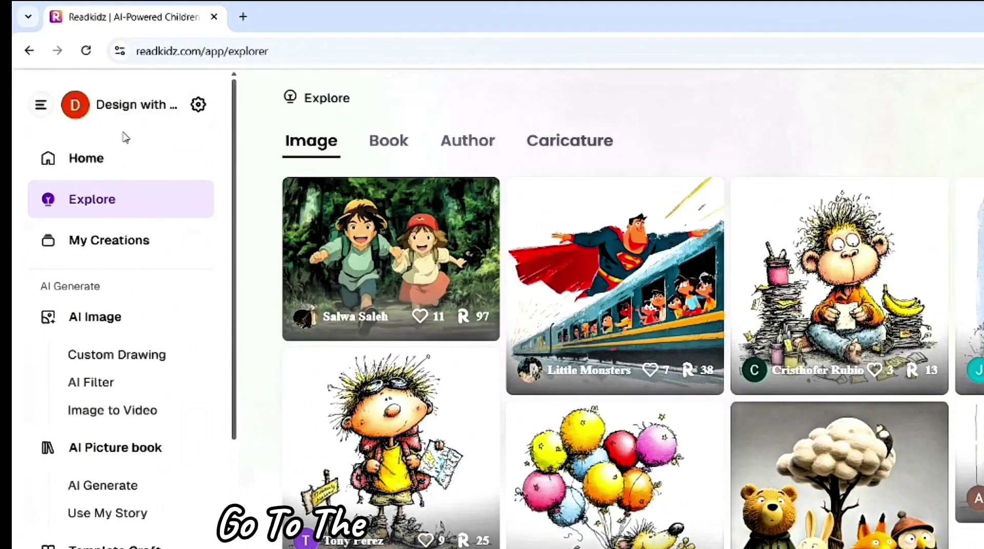
# Go to the Home page from the sidebar and scroll through it
pyautogui.click(119, 150)
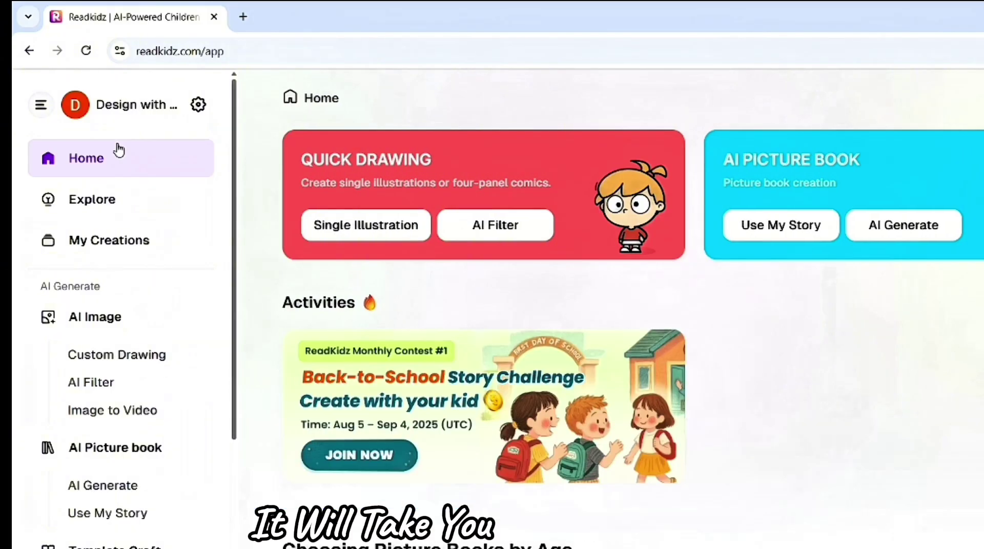
pyautogui.scroll(-8, 690, 441)
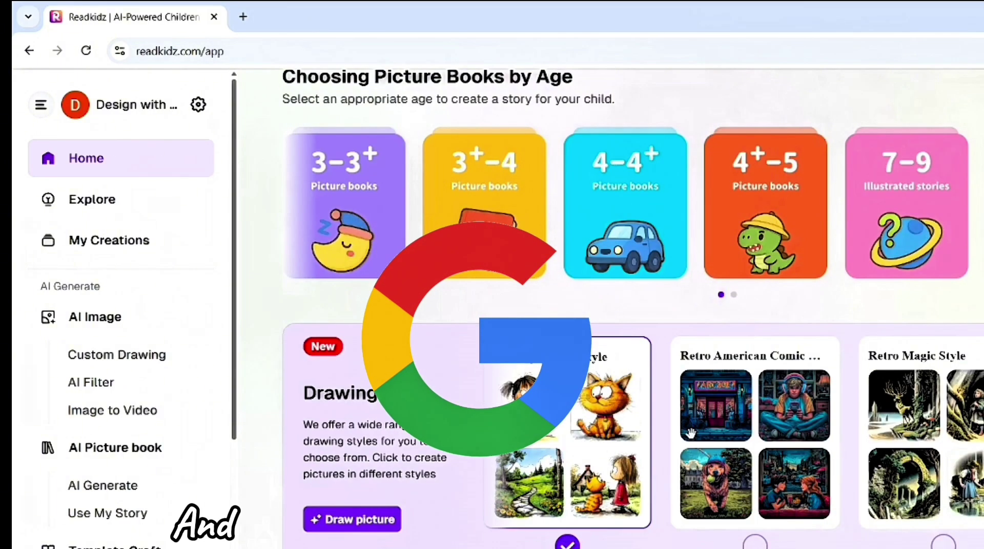
pyautogui.scroll(8, 690, 436)
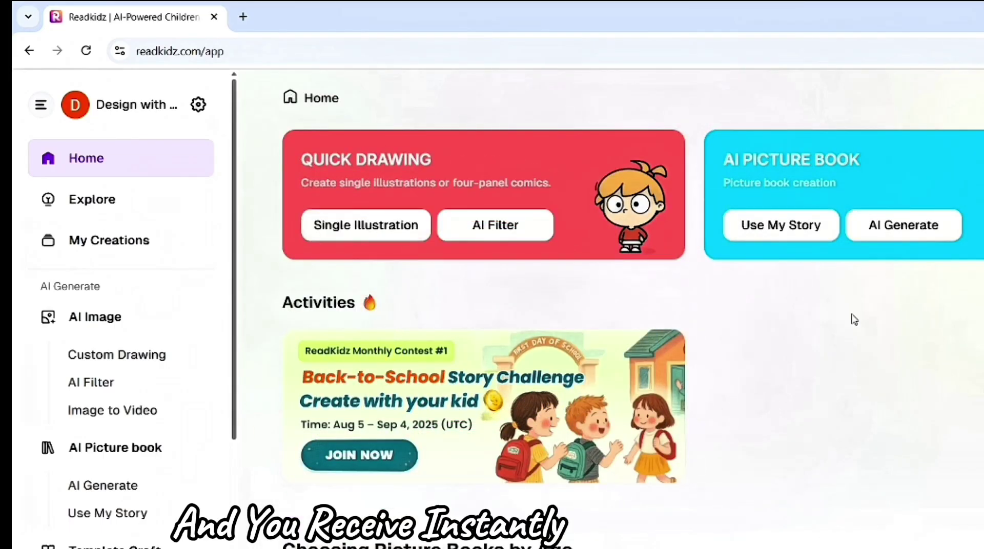
pyautogui.scroll(-6, 788, 475)
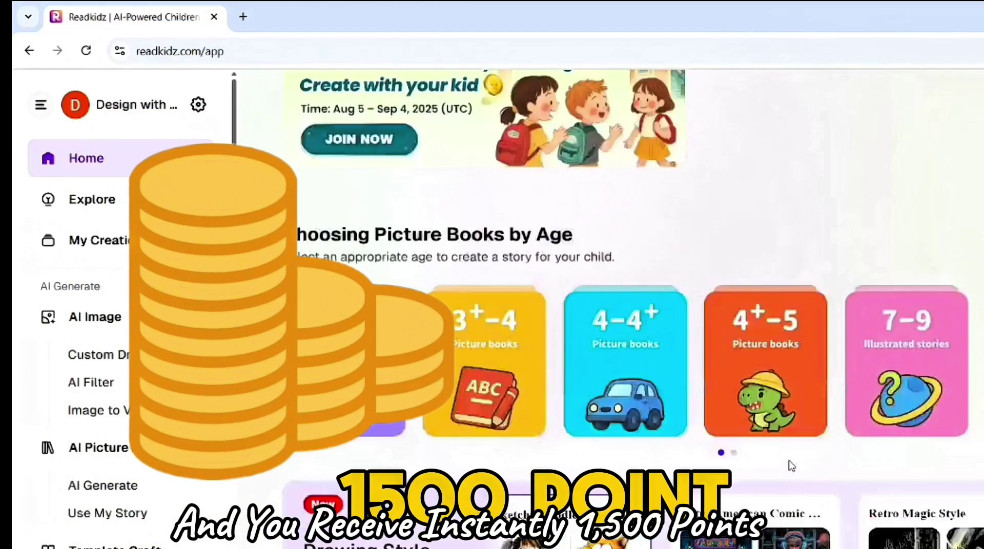
pyautogui.scroll(2, 790, 469)
pyautogui.scroll(4, 787, 461)
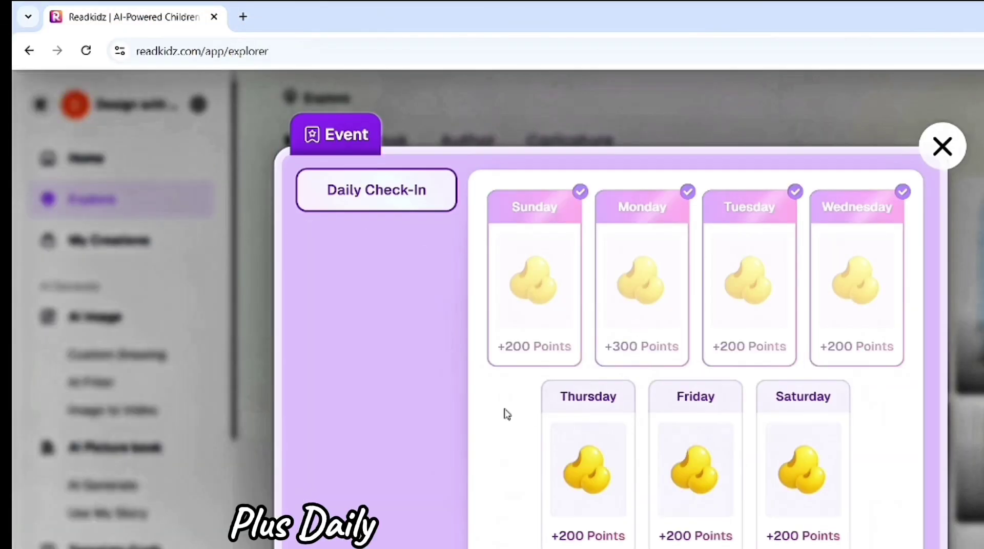
# Dismiss the daily check-in rewards and return to the Home page
pyautogui.click(125, 130)
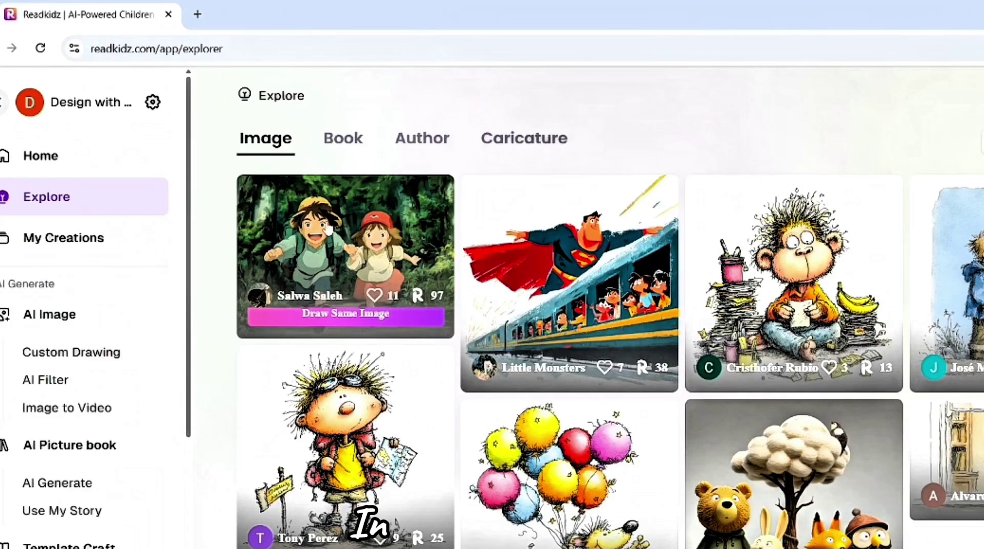
pyautogui.click(73, 150)
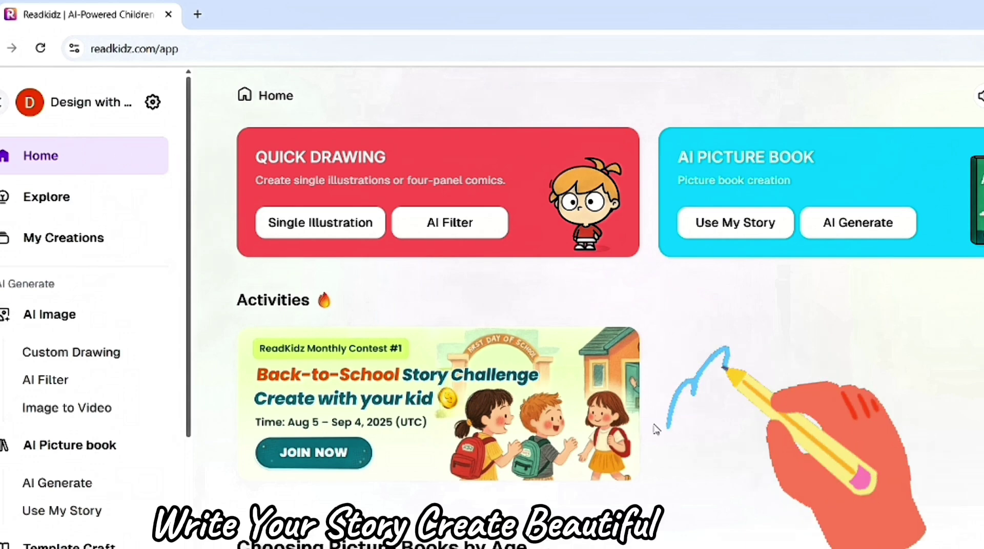
pyautogui.scroll(-6, 656, 429)
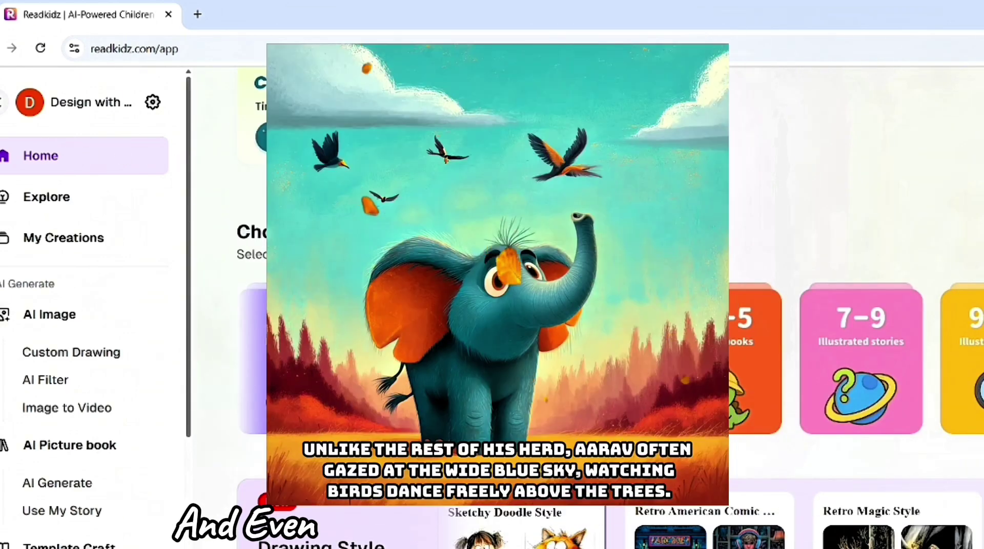
pyautogui.scroll(-4, 656, 307)
pyautogui.scroll(9, 656, 307)
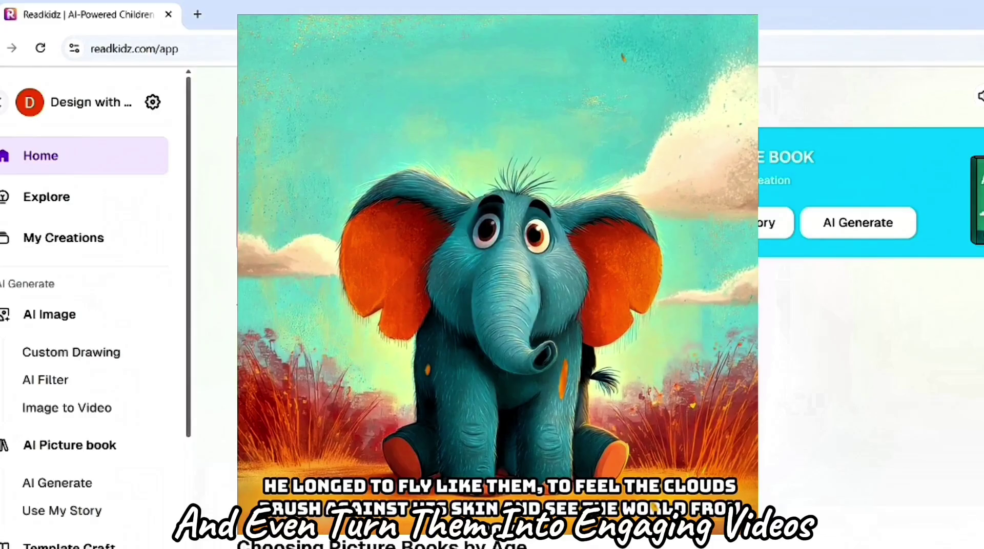
pyautogui.scroll(-6, 881, 307)
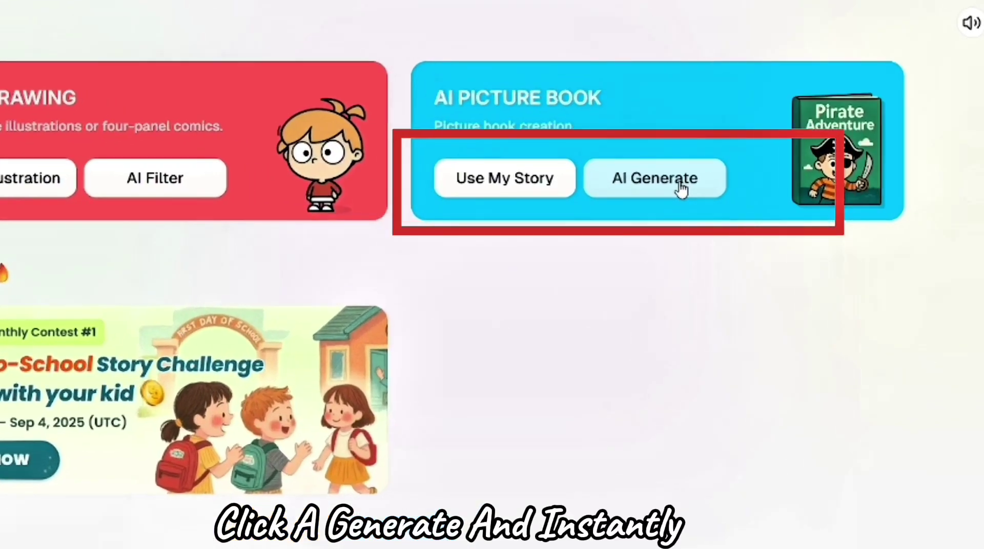
# Start a single AI-generated picture book for 4-6 years, with Family and Grandparents chosen
pyautogui.click(681, 190)
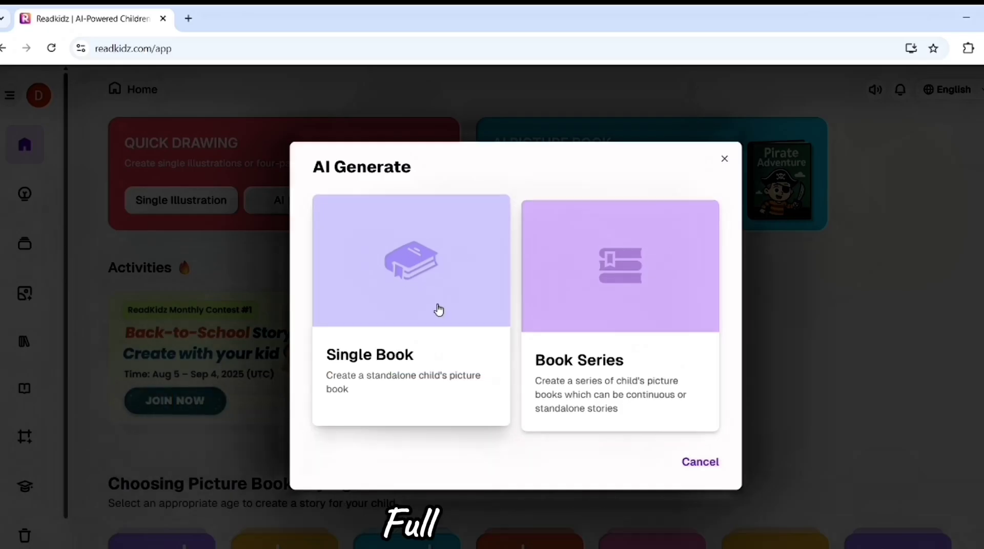
pyautogui.click(437, 309)
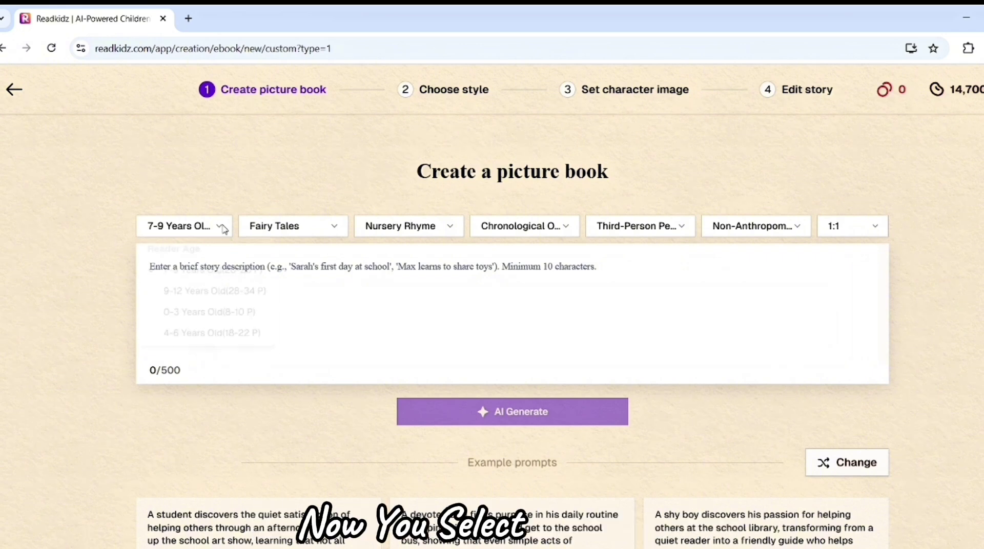
pyautogui.click(212, 332)
pyautogui.click(392, 227)
pyautogui.click(345, 298)
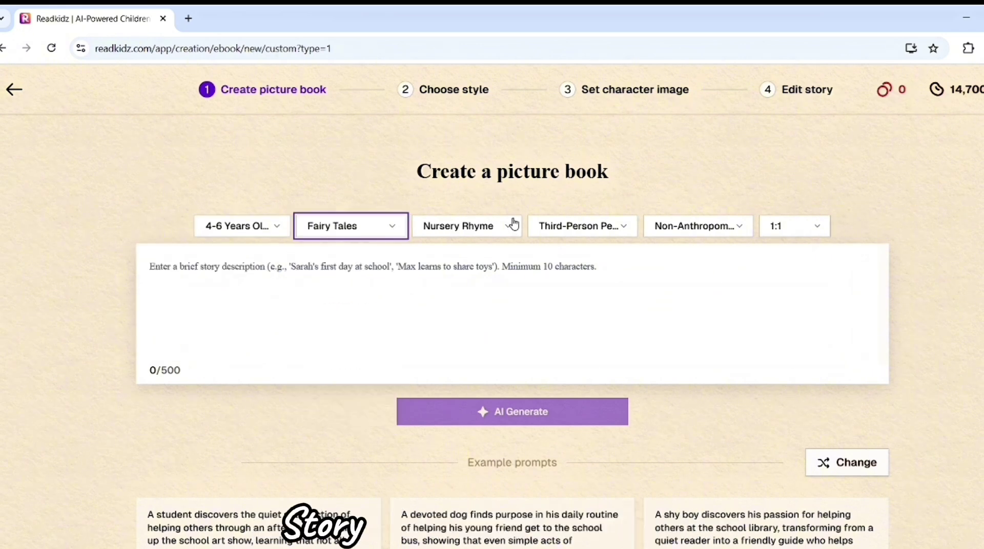
pyautogui.click(507, 226)
pyautogui.click(493, 318)
# Set third-person, anthropomorphic characters and 3:4 pages, and type the lost-rainbow unicorn description
pyautogui.click(623, 226)
pyautogui.click(606, 277)
pyautogui.click(740, 227)
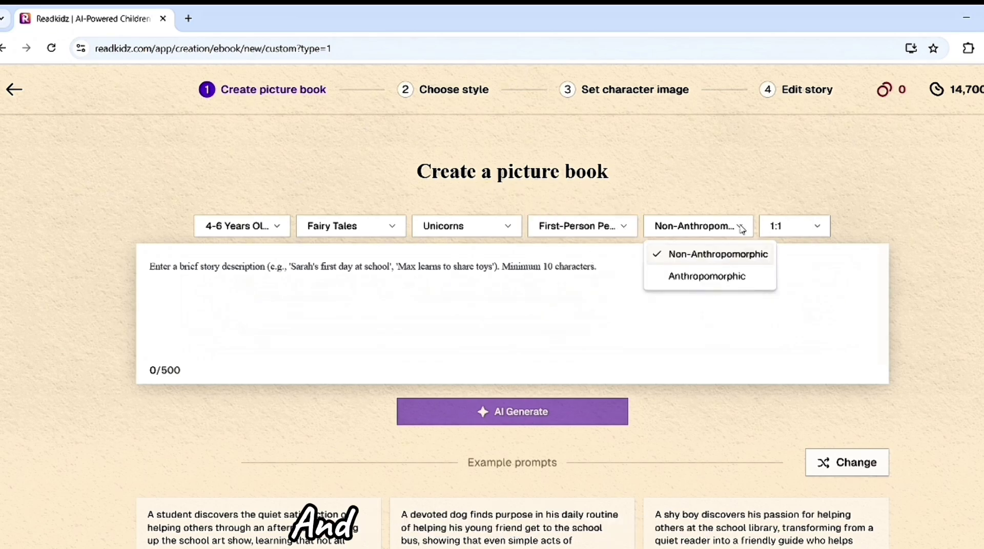
pyautogui.click(741, 229)
pyautogui.click(619, 228)
pyautogui.click(606, 254)
pyautogui.click(697, 226)
pyautogui.click(667, 275)
pyautogui.click(817, 226)
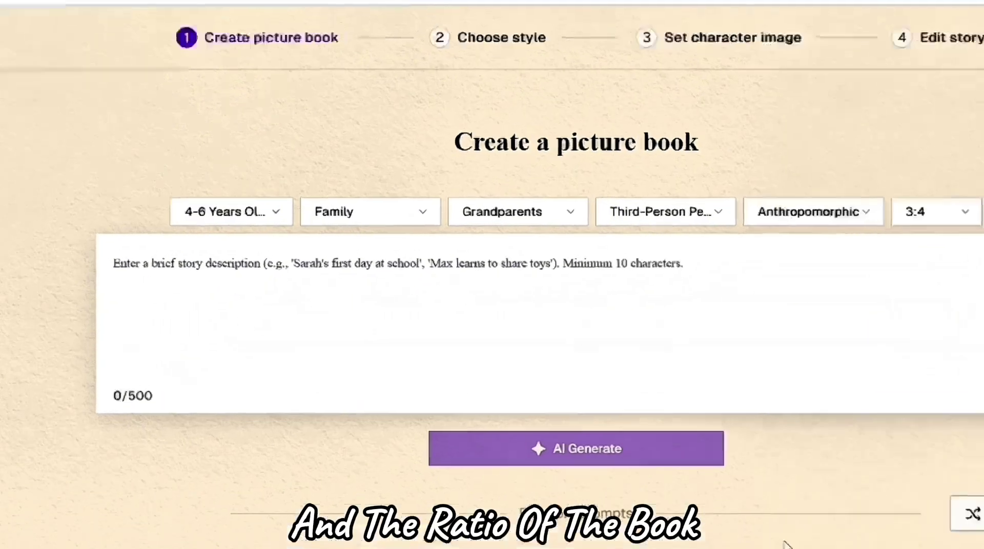
pyautogui.write('A little unicorn sets out on a magical')
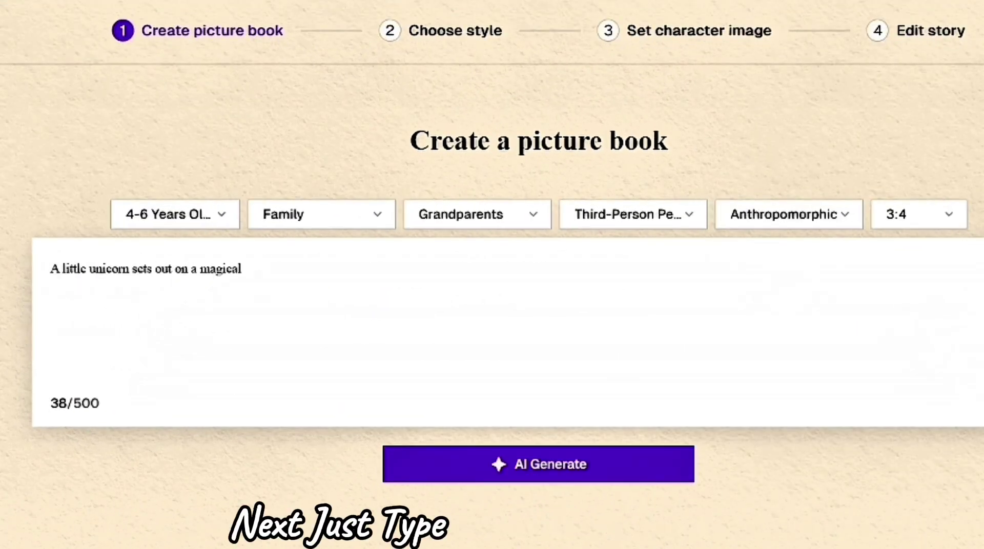
pyautogui.write(' journey to find the lost rainbow. Along the w')
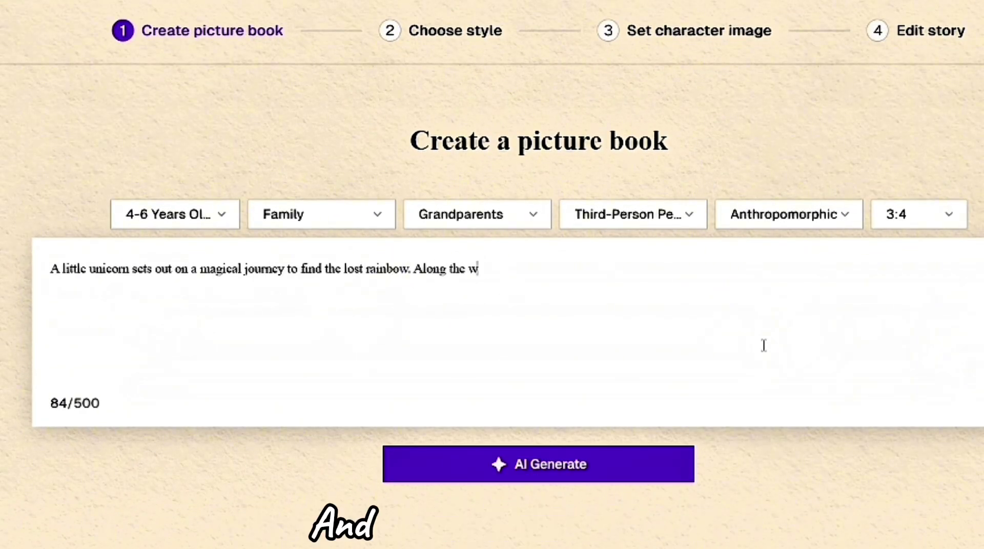
pyautogui.write('ay, it discovers courage, friendship, and  the true colors of happiness.')
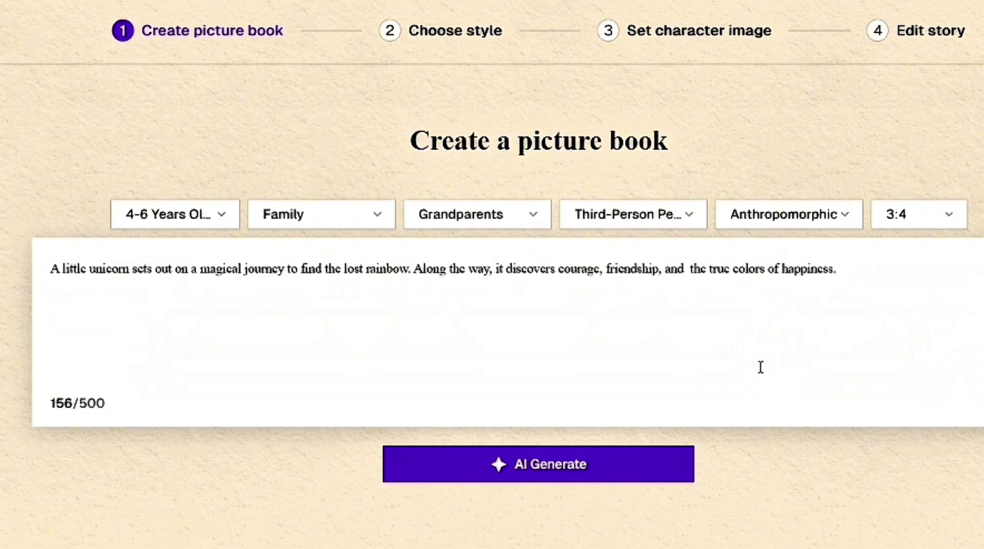
# Generate the story The Little Unicorn's Adventure and extract its characters
pyautogui.click(635, 461)
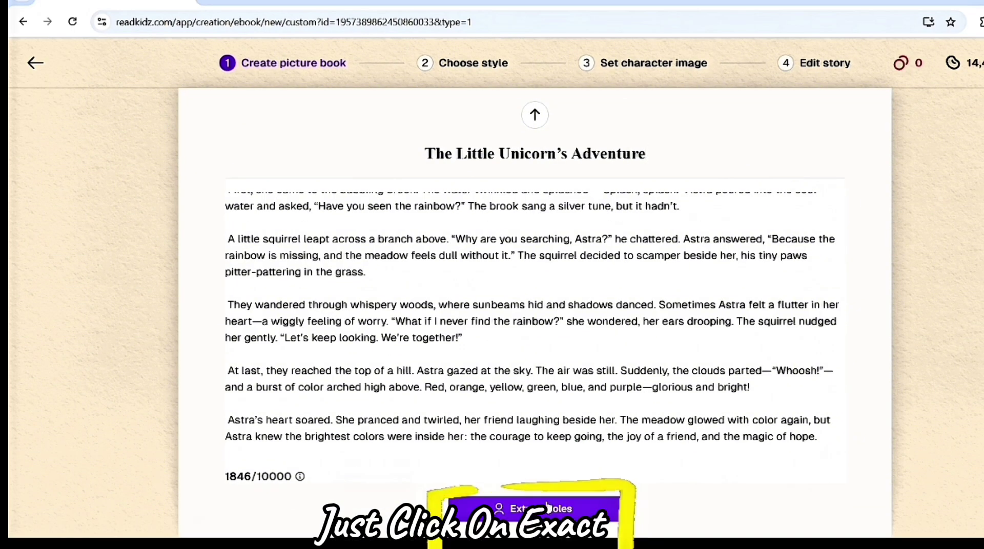
pyautogui.click(546, 508)
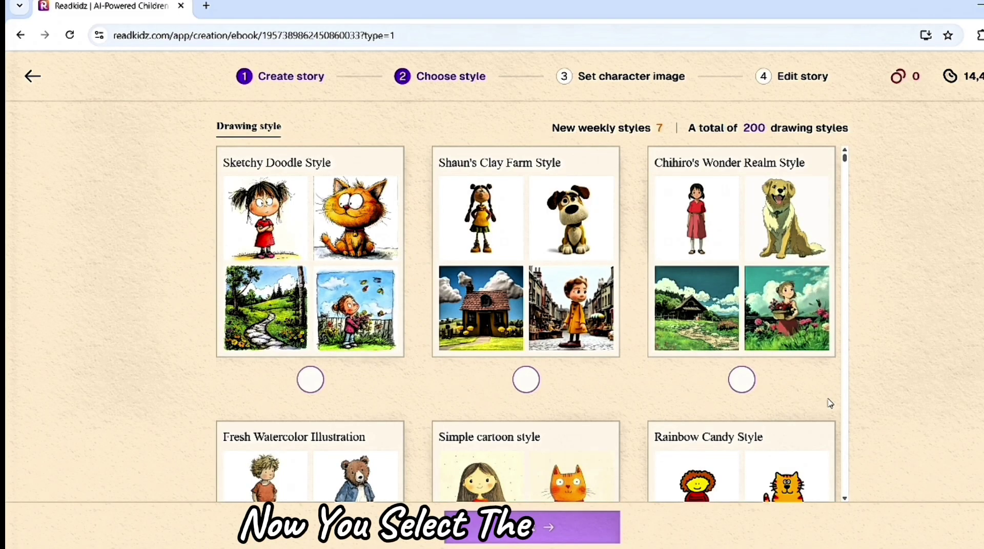
# Choose the Cartoon-oil-painting drawing style for the book
pyautogui.scroll(-3, 828, 403)
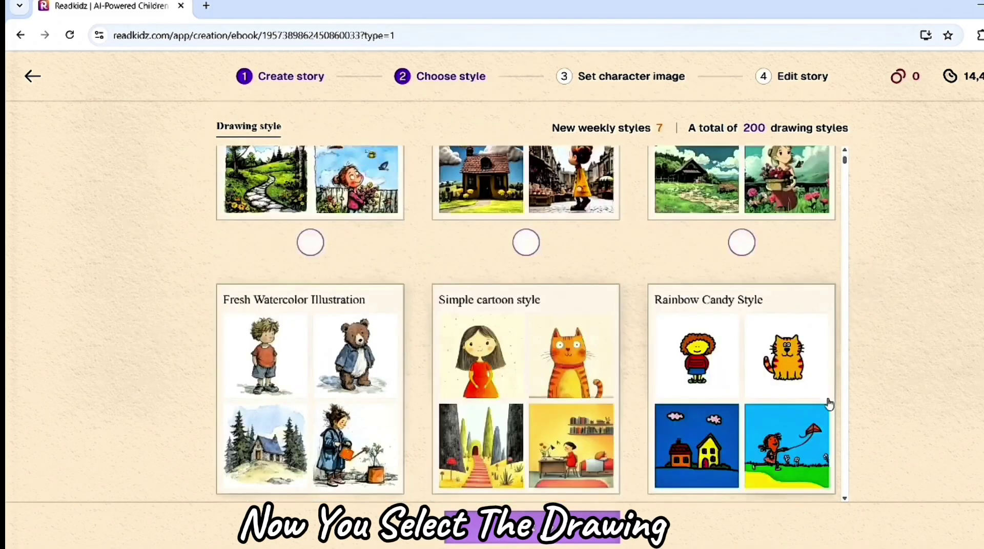
pyautogui.scroll(-5, 828, 403)
pyautogui.scroll(-3, 680, 400)
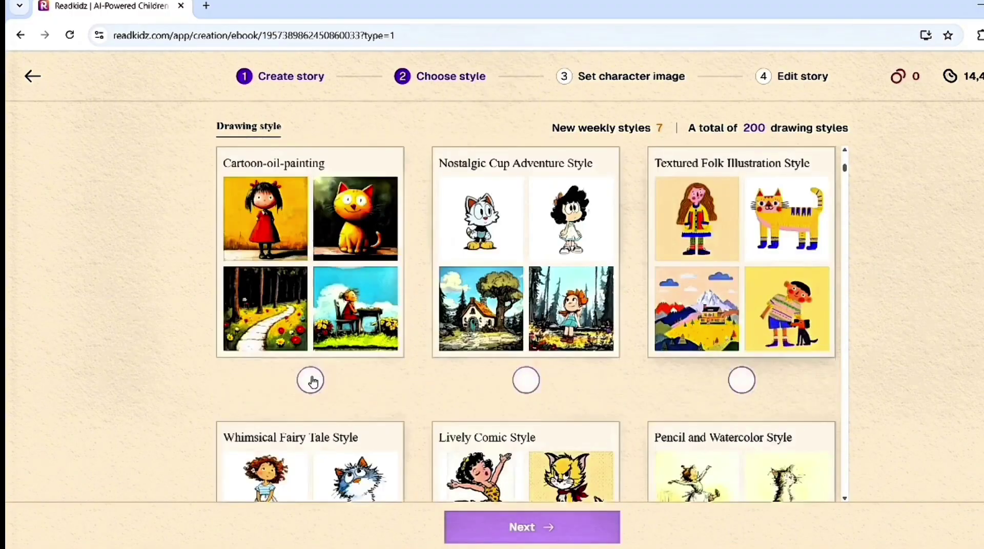
pyautogui.click(311, 381)
pyautogui.click(521, 527)
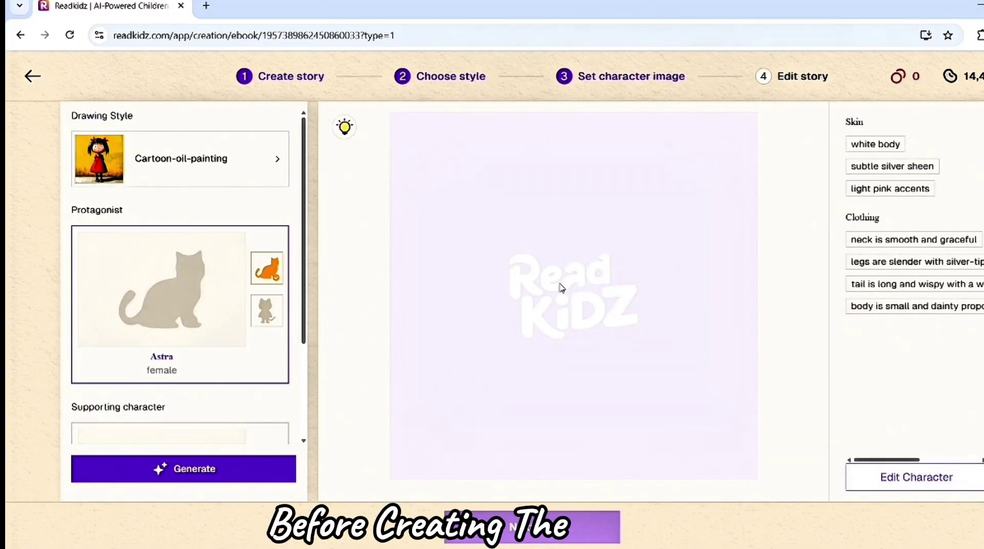
# Pick the second cat look for Astra and generate her character image
pyautogui.moveTo(230, 256)
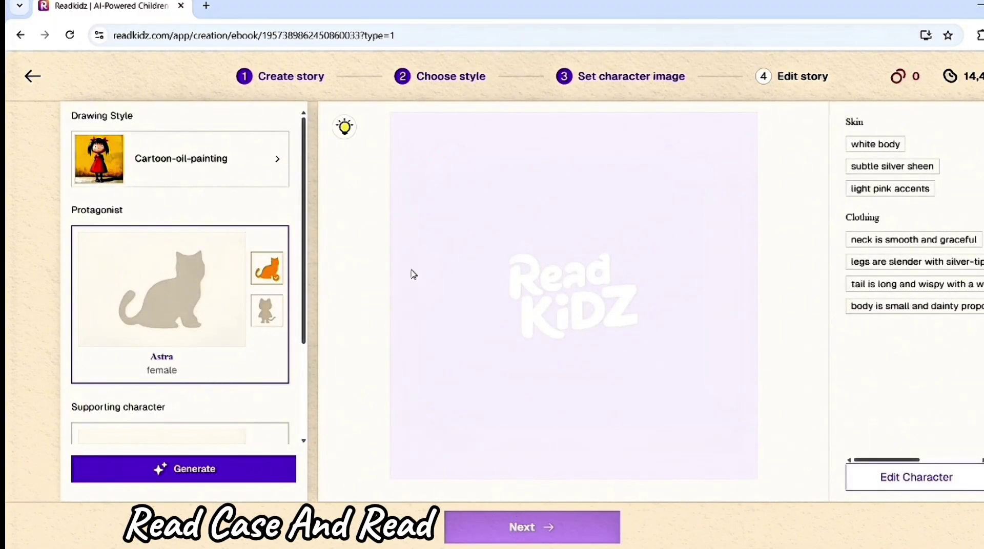
pyautogui.click(265, 311)
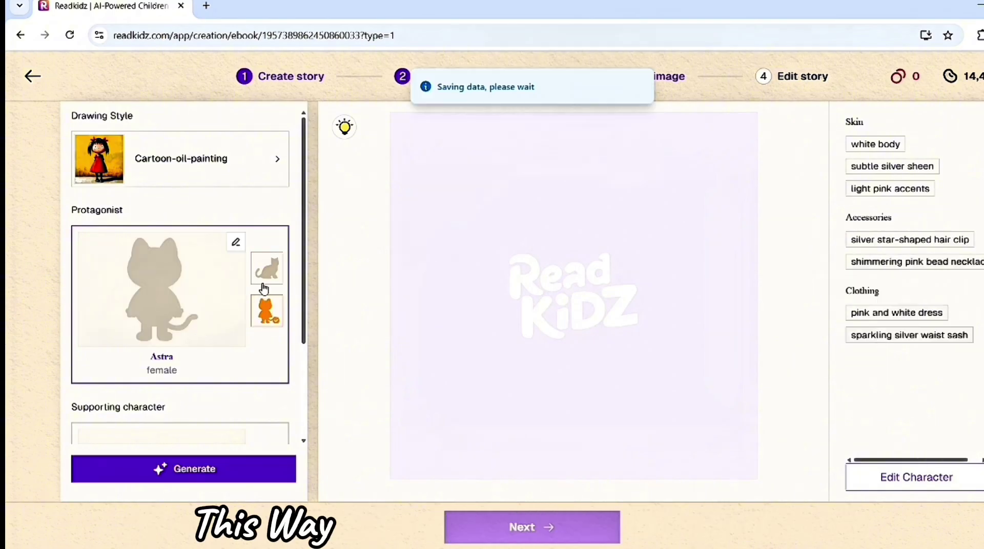
pyautogui.scroll(-3, 174, 410)
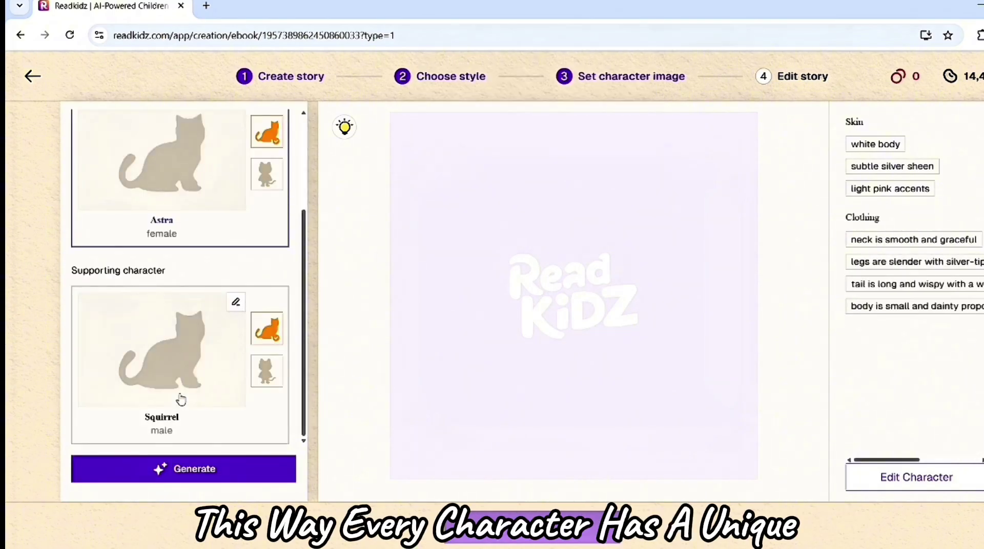
pyautogui.scroll(3, 189, 396)
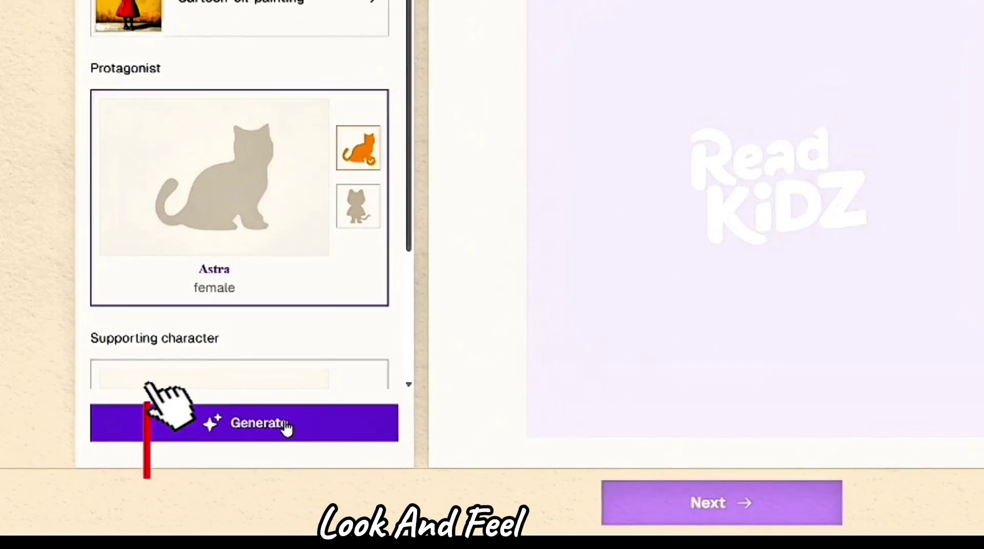
pyautogui.click(193, 469)
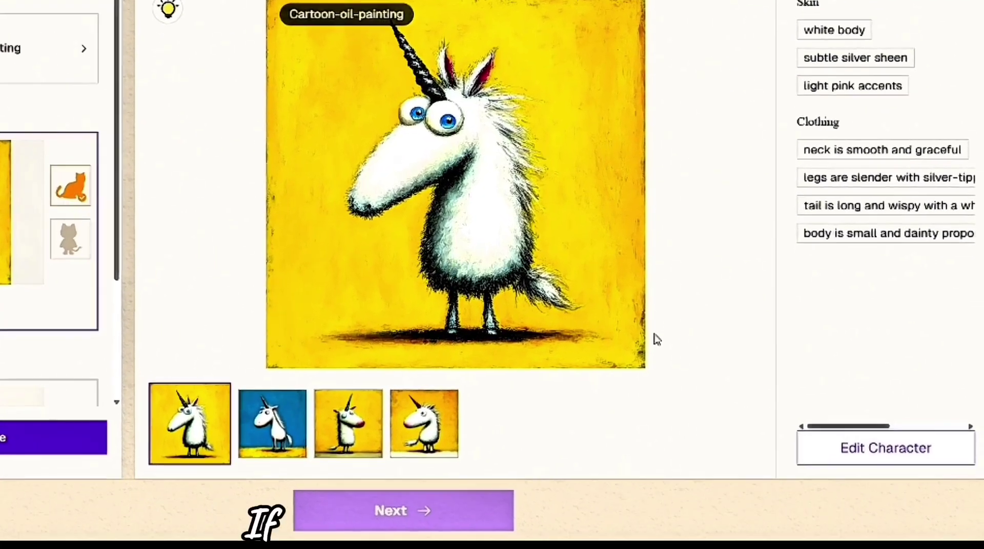
# Give Astra pure white skin, a rainbow mane with pink-blue-purple streaks, and no extra accessories
pyautogui.click(887, 474)
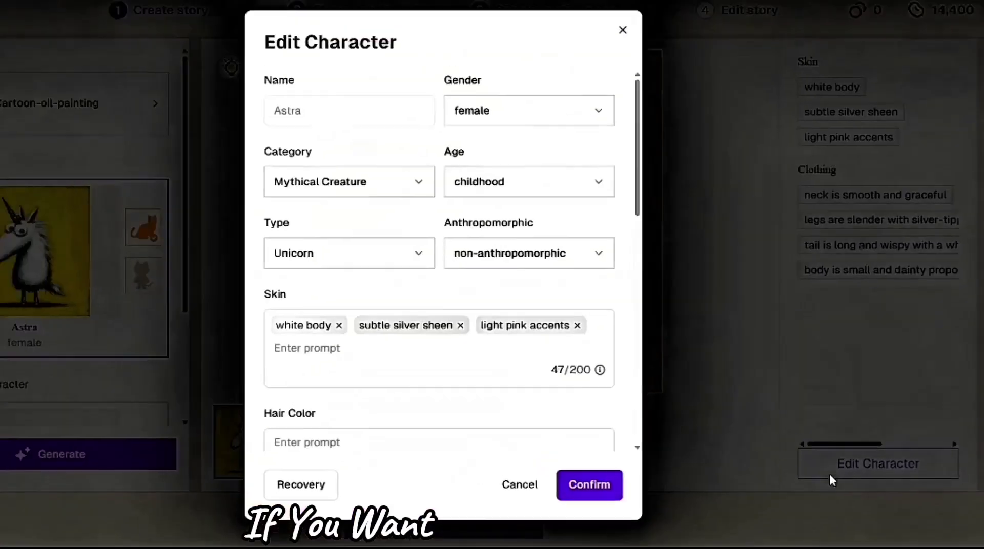
pyautogui.write('pure white skin ,r')
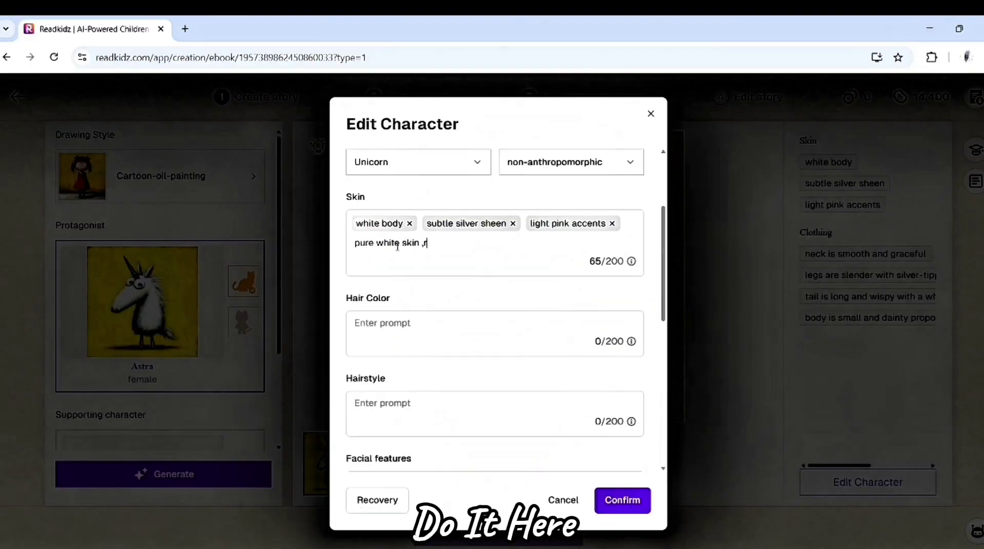
pyautogui.write('ainbow mane with pink blue p')
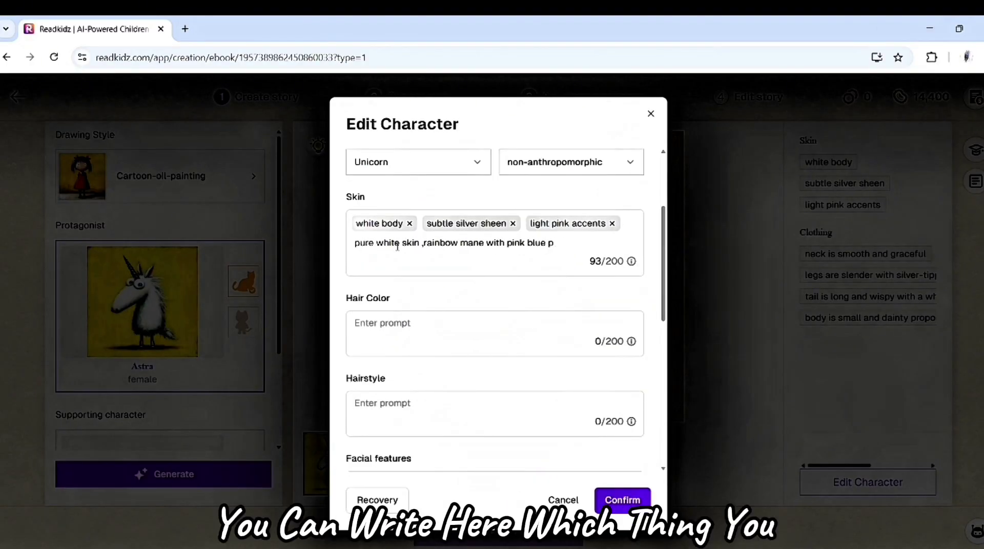
pyautogui.write('urple str')
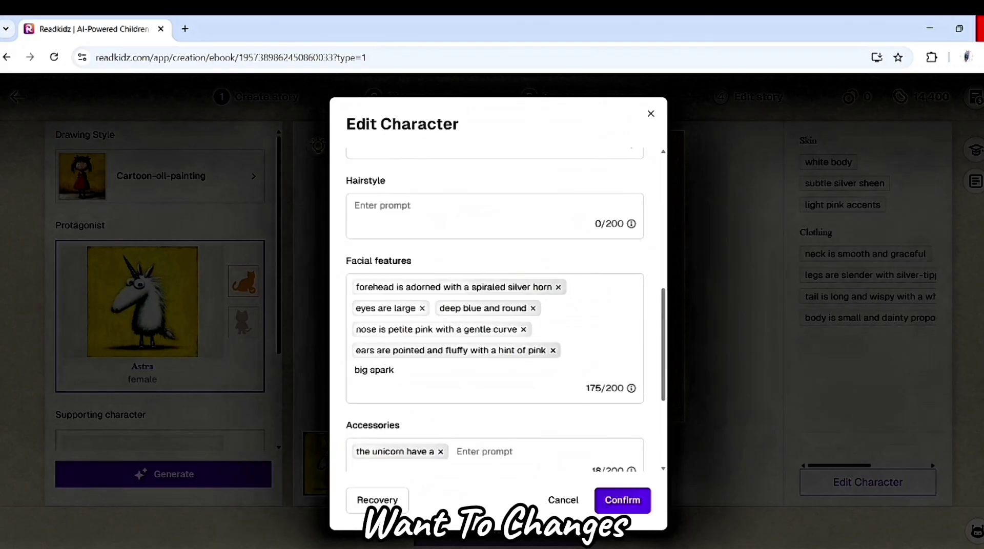
pyautogui.write('ing')
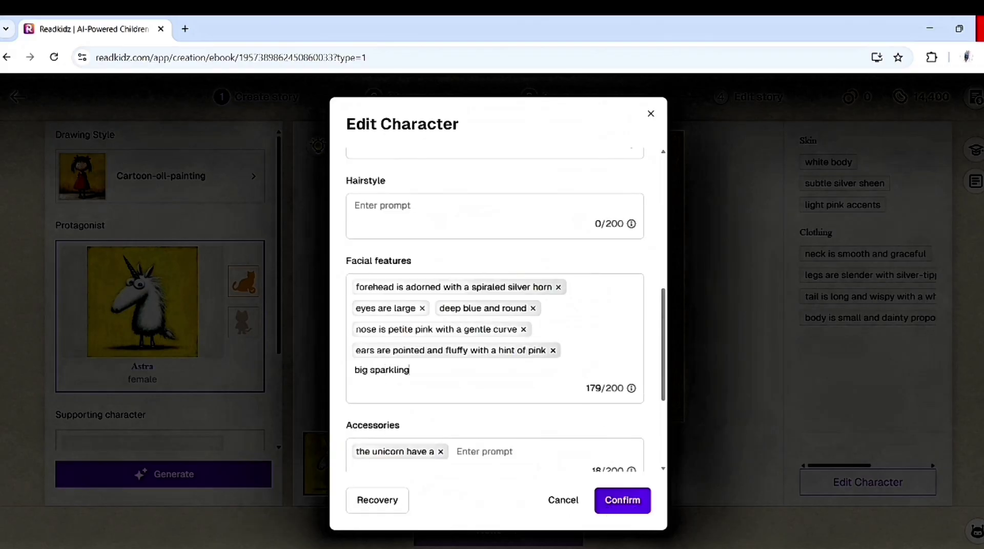
pyautogui.press('Return')
pyautogui.click(485, 452)
pyautogui.write('no extra accessories,no change in design')
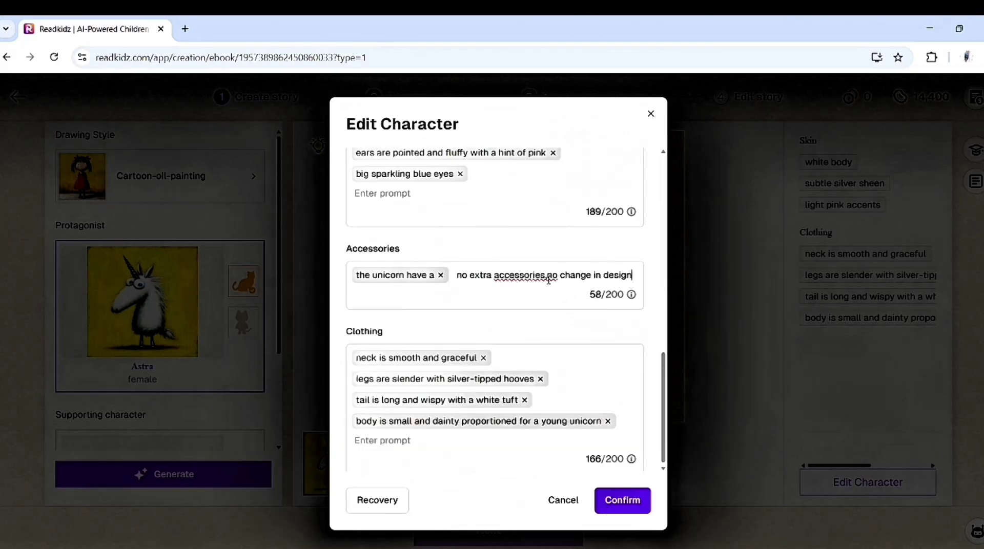
pyautogui.click(616, 501)
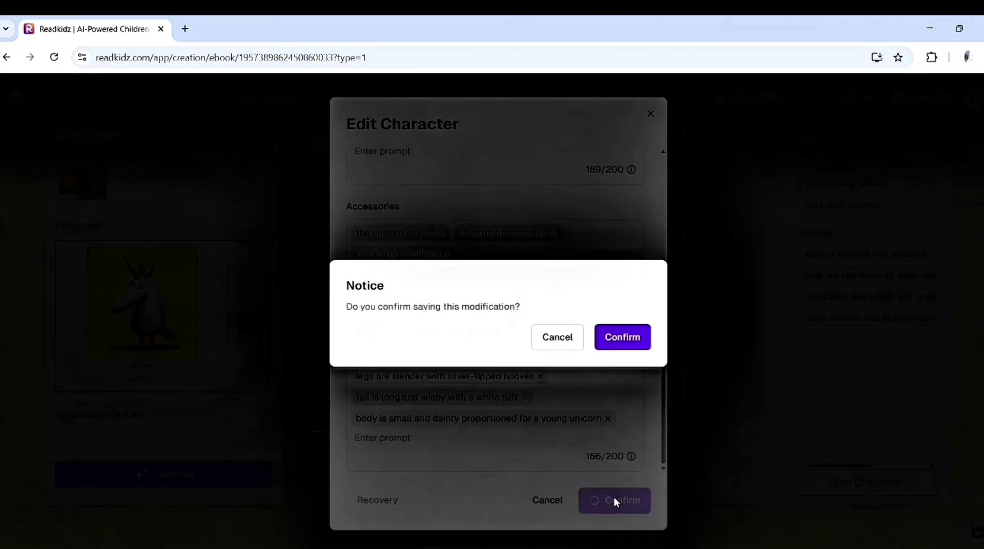
pyautogui.click(623, 338)
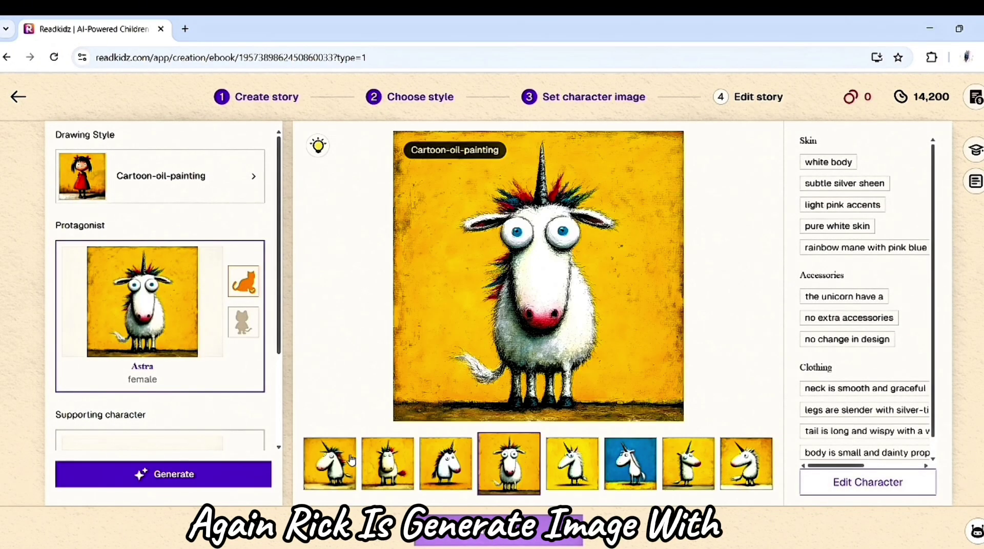
# Compare the unicorn images and choose the third one for Astra
pyautogui.click(449, 482)
pyautogui.click(336, 475)
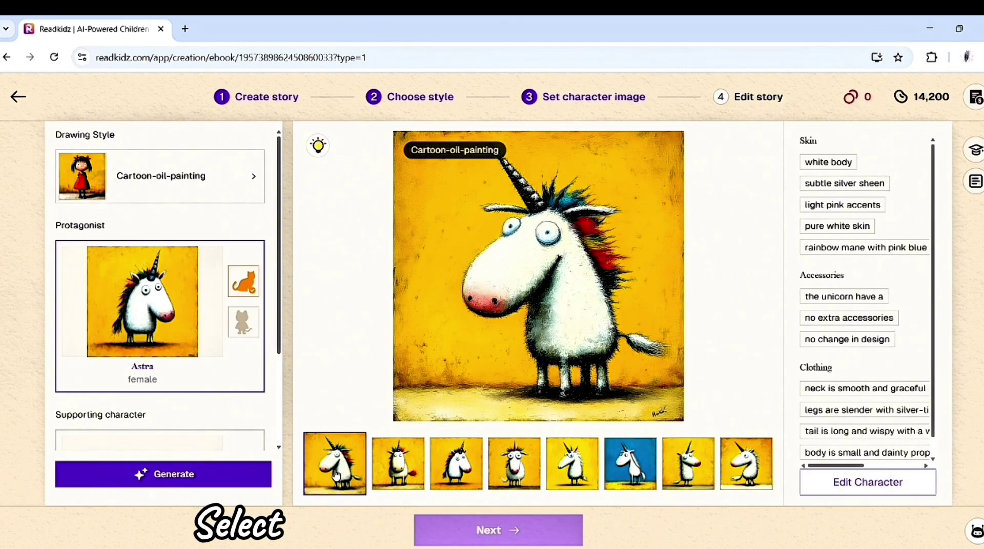
pyautogui.click(406, 474)
pyautogui.click(444, 469)
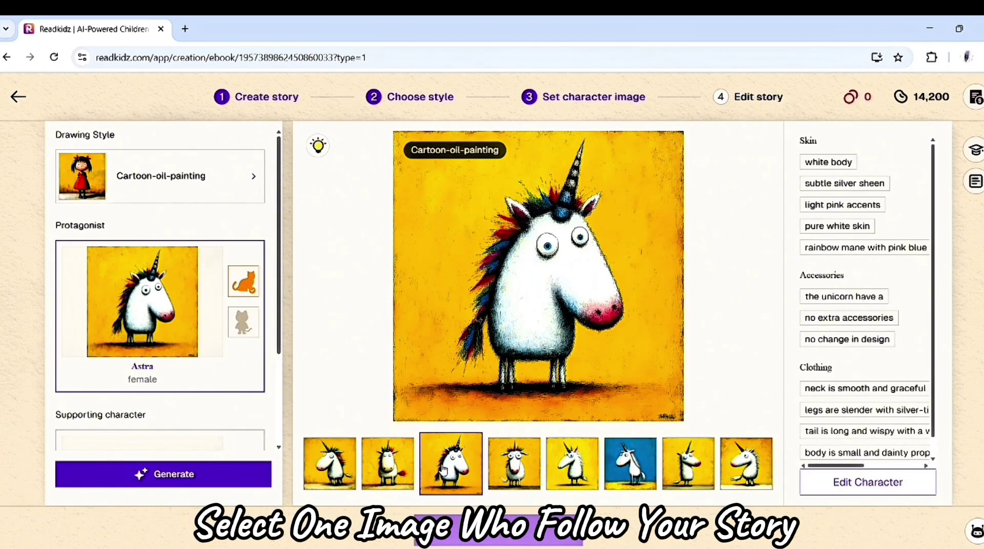
# Generate images for the Squirrel, choose the second one, and continue to Storyboards
pyautogui.scroll(-3, 154, 333)
pyautogui.click(95, 320)
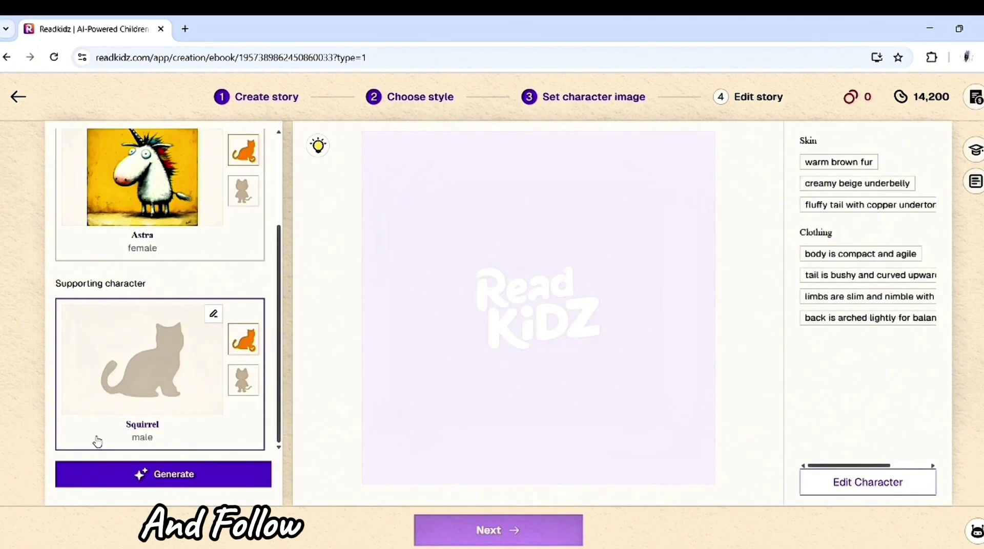
pyautogui.click(149, 477)
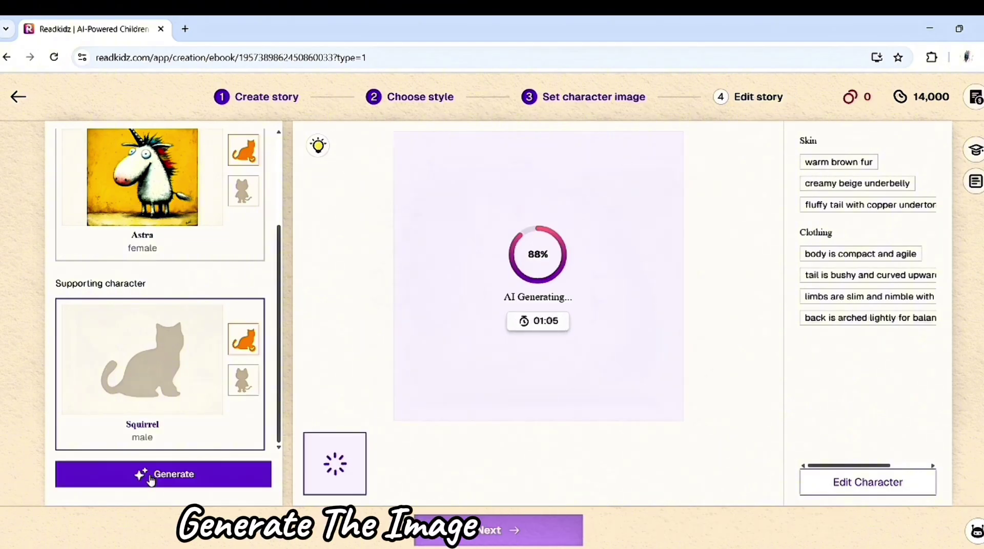
pyautogui.click(407, 467)
pyautogui.click(471, 529)
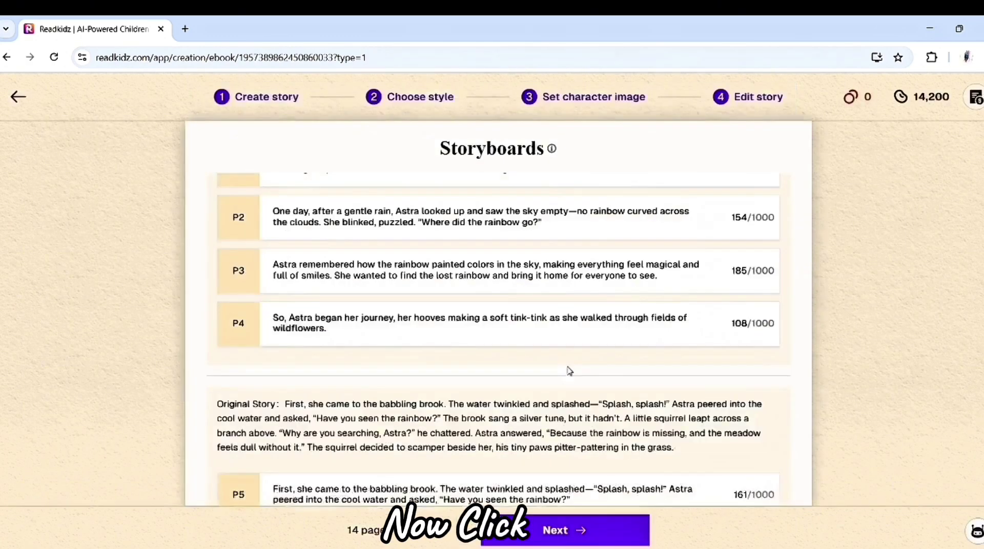
# Open the book editor and generate the cover page illustration
pyautogui.scroll(3, 569, 371)
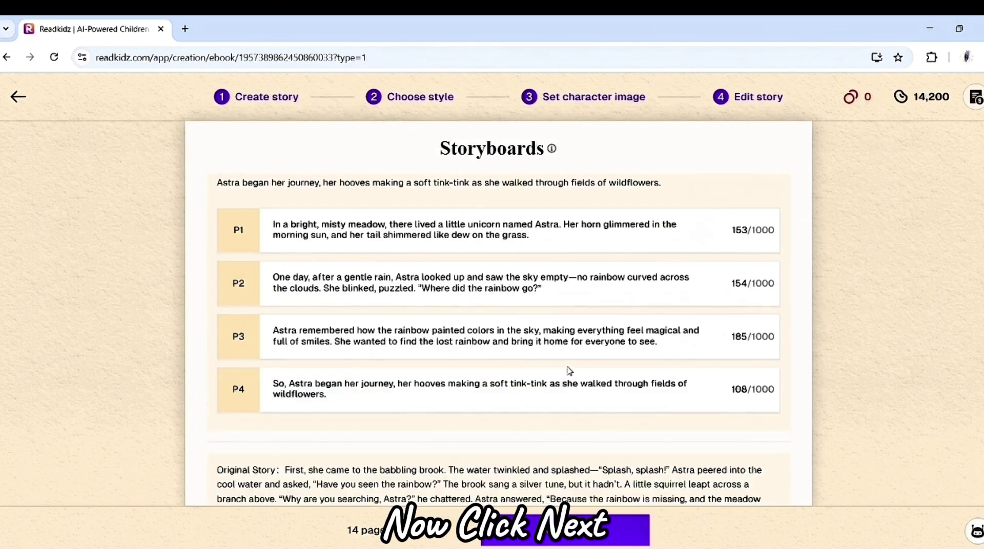
pyautogui.scroll(-5, 501, 414)
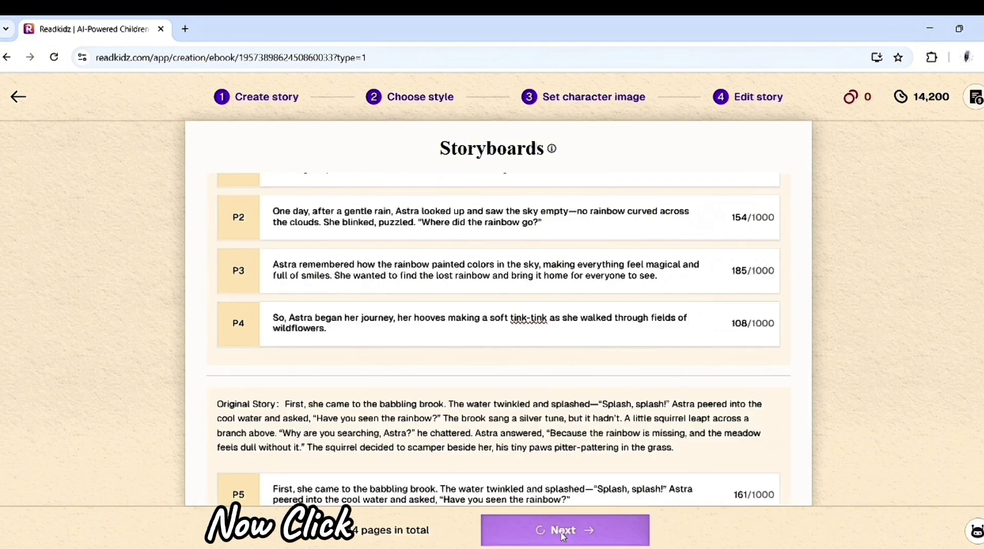
pyautogui.click(564, 532)
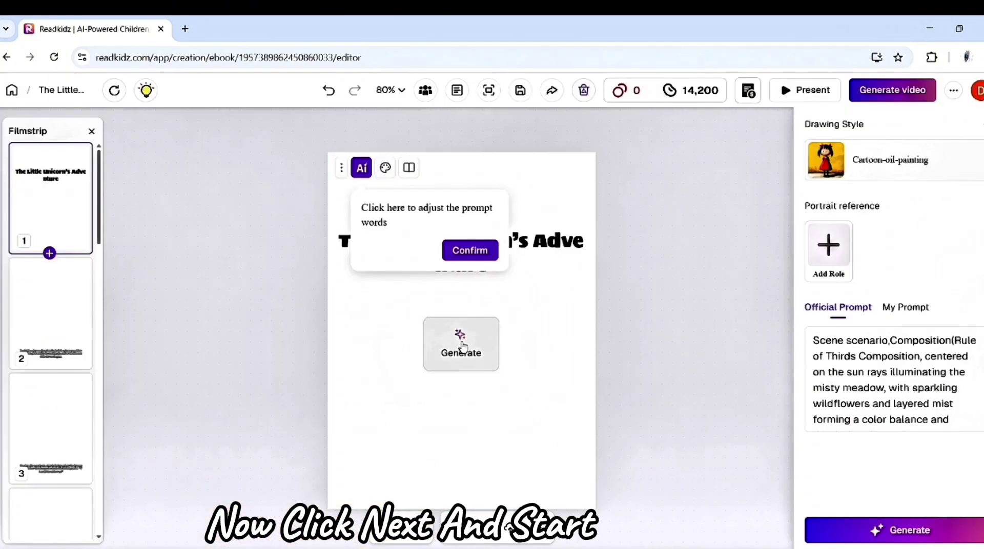
pyautogui.click(461, 348)
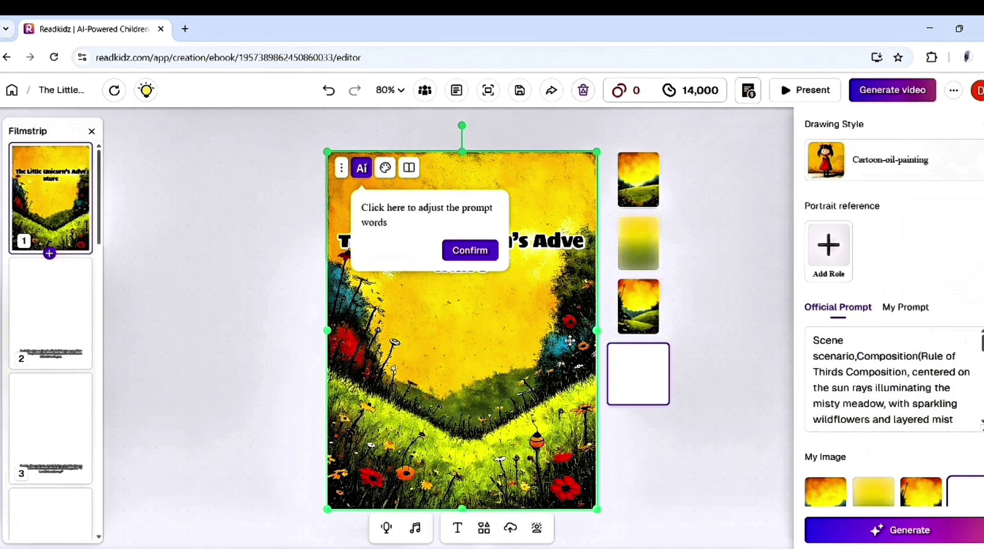
# Apply the third sunlit meadow image to the cover
pyautogui.click(491, 461)
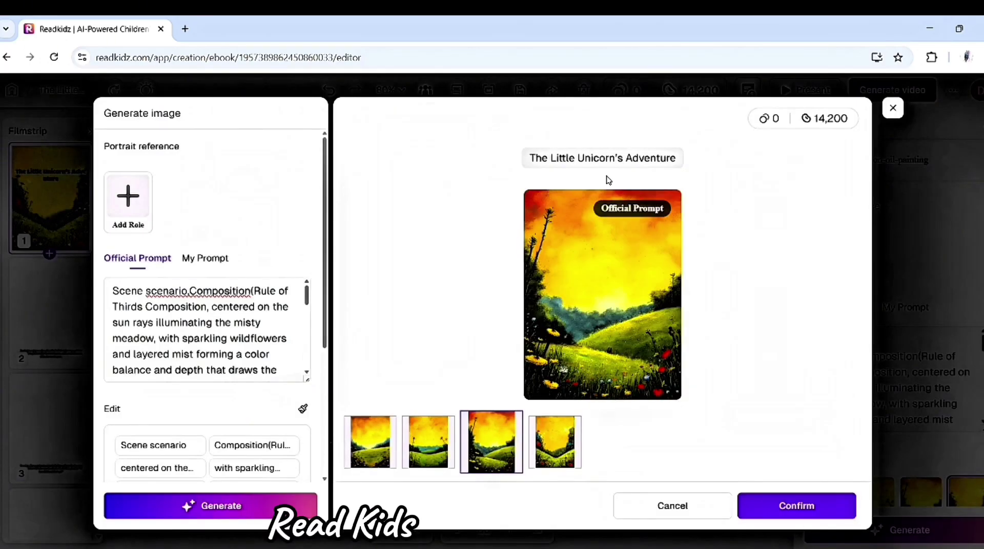
pyautogui.scroll(-5, 228, 345)
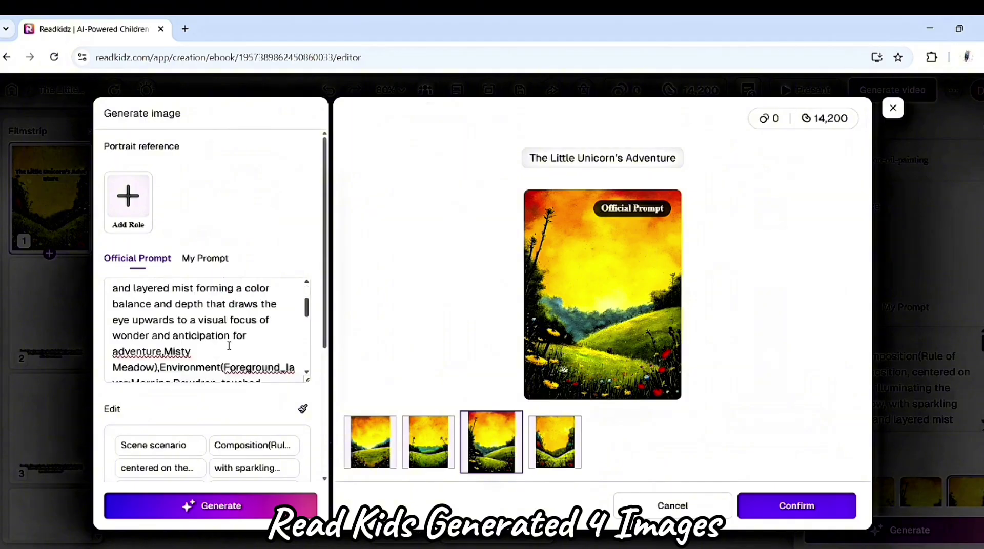
pyautogui.click(749, 513)
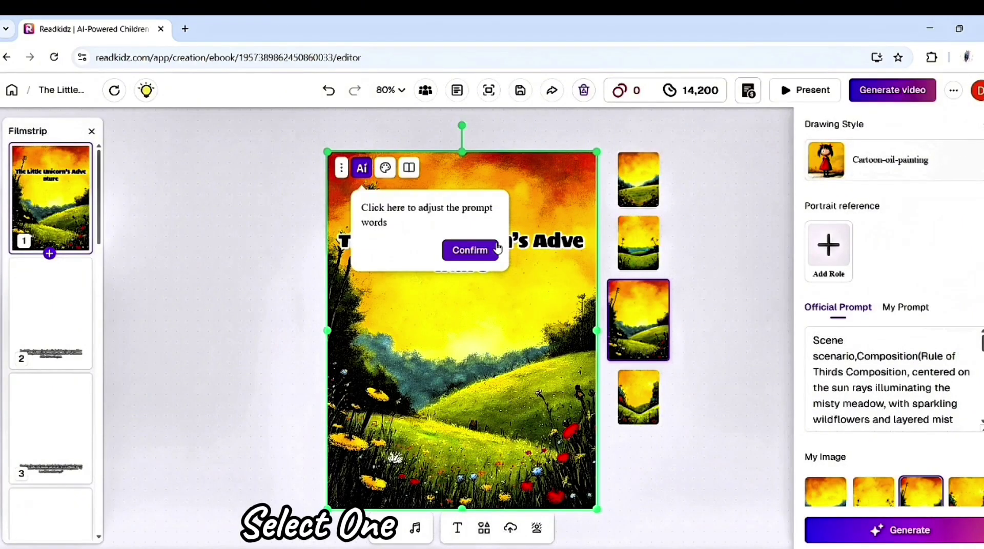
# Set the cover title to Anton SC in dark purple, then generate page 2's illustration
pyautogui.click(484, 249)
pyautogui.click(420, 136)
pyautogui.click(361, 134)
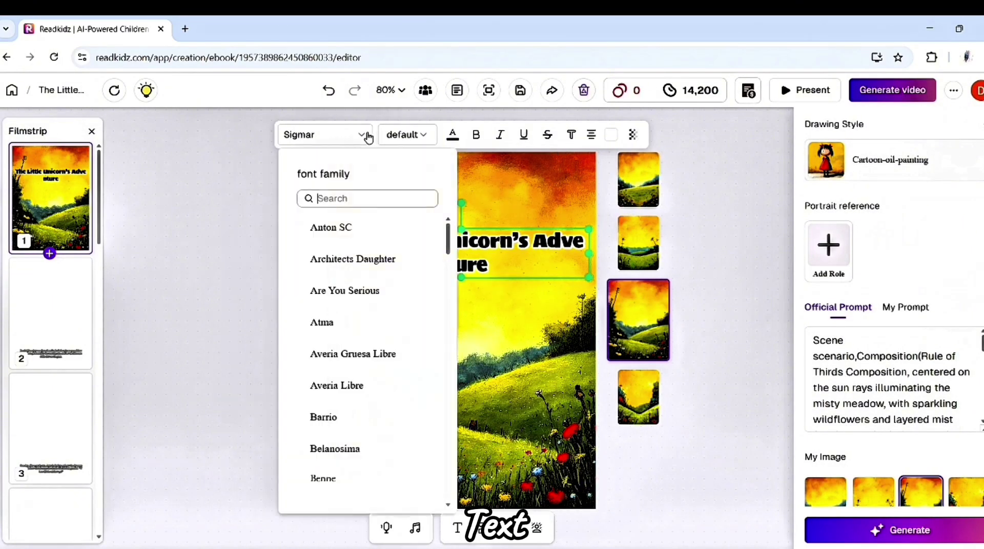
pyautogui.click(329, 225)
pyautogui.click(452, 136)
pyautogui.click(472, 276)
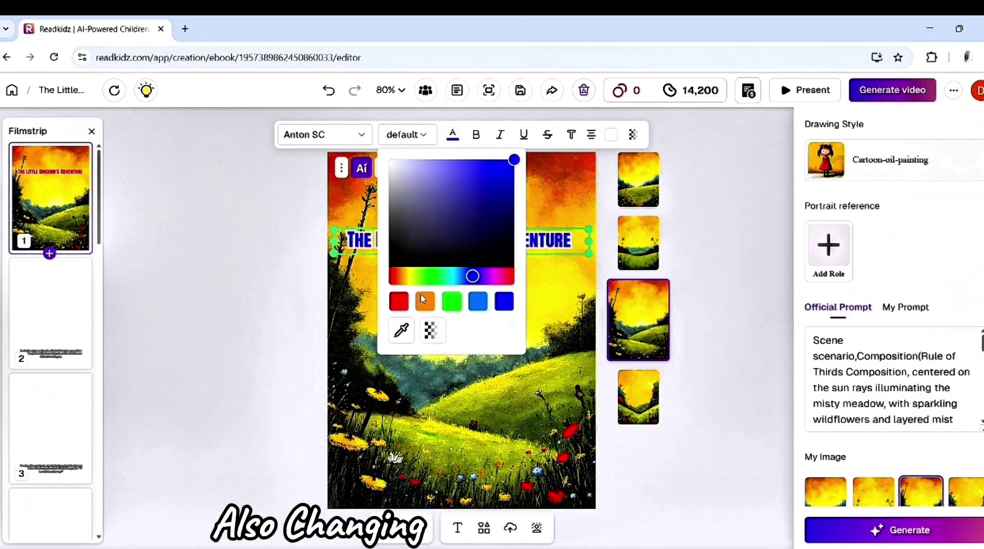
pyautogui.click(455, 208)
pyautogui.click(481, 276)
pyautogui.click(499, 167)
pyautogui.moveTo(500, 167); pyautogui.dragTo(496, 189)
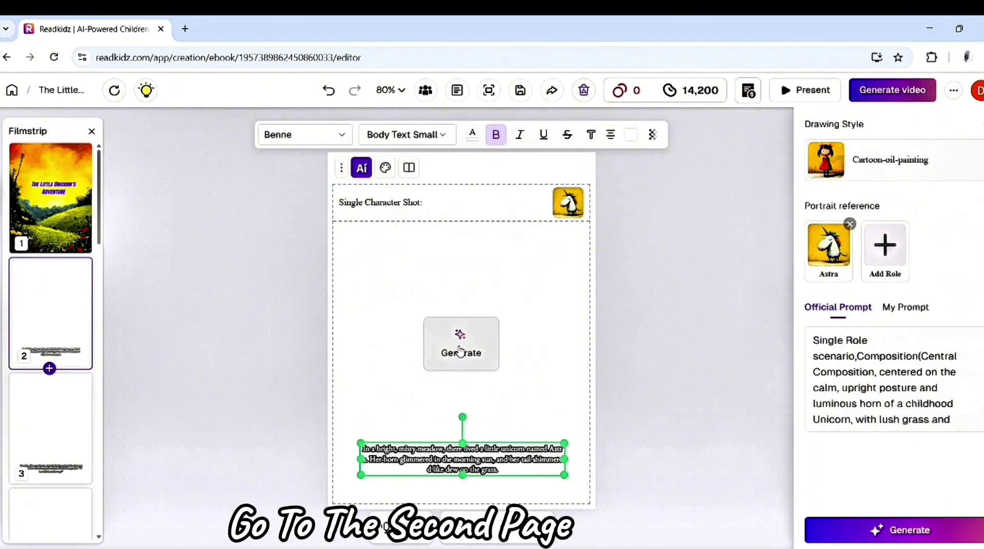
pyautogui.click(459, 352)
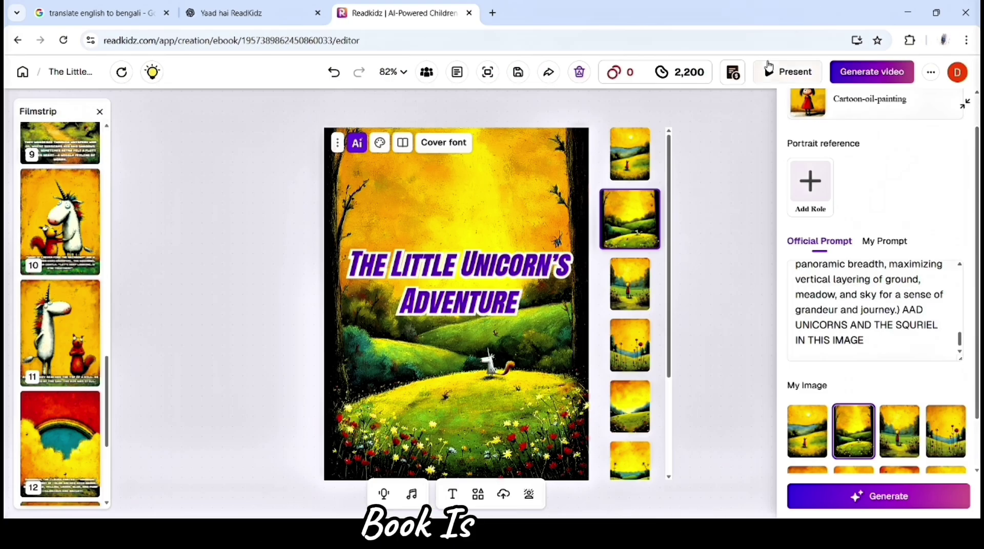
# Preview The Little Unicorn's Adventure full-screen and page through it
pyautogui.click(768, 70)
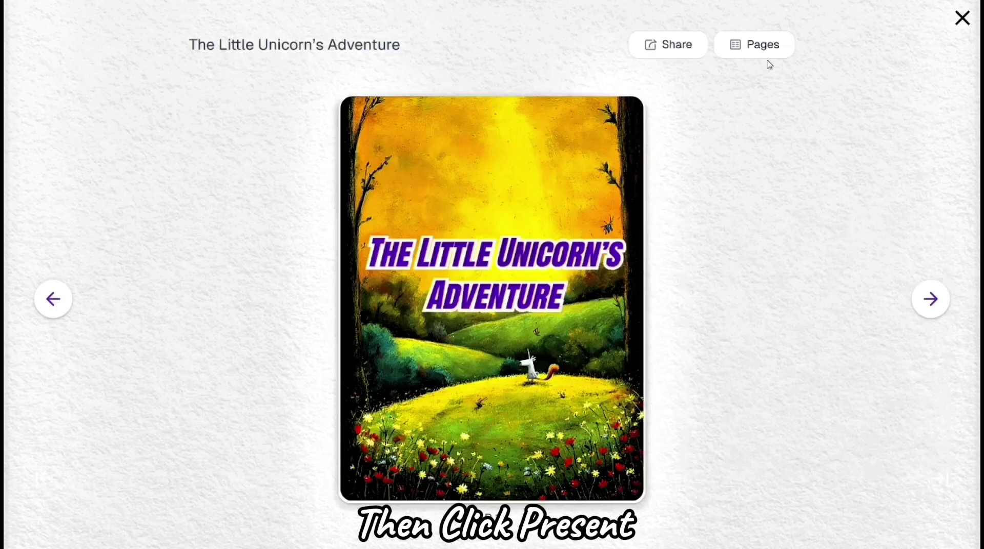
pyautogui.click(58, 313)
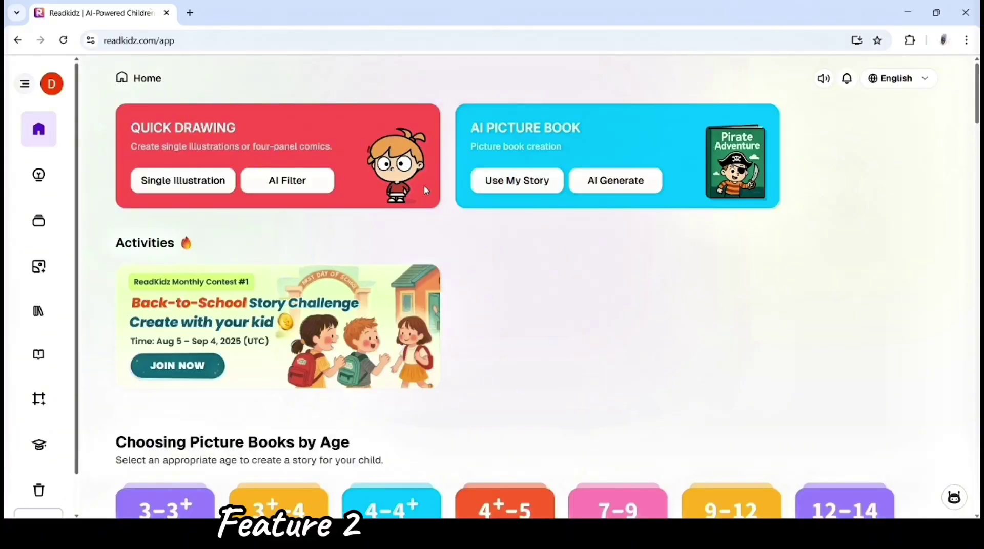
# Start a single book from the pasted elephant story and extract its characters
pyautogui.click(505, 182)
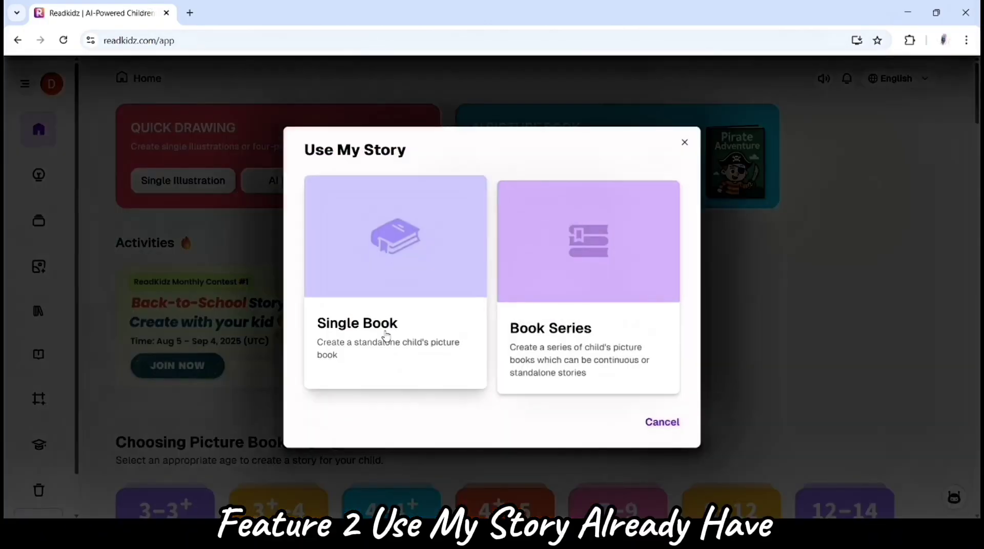
pyautogui.click(646, 238)
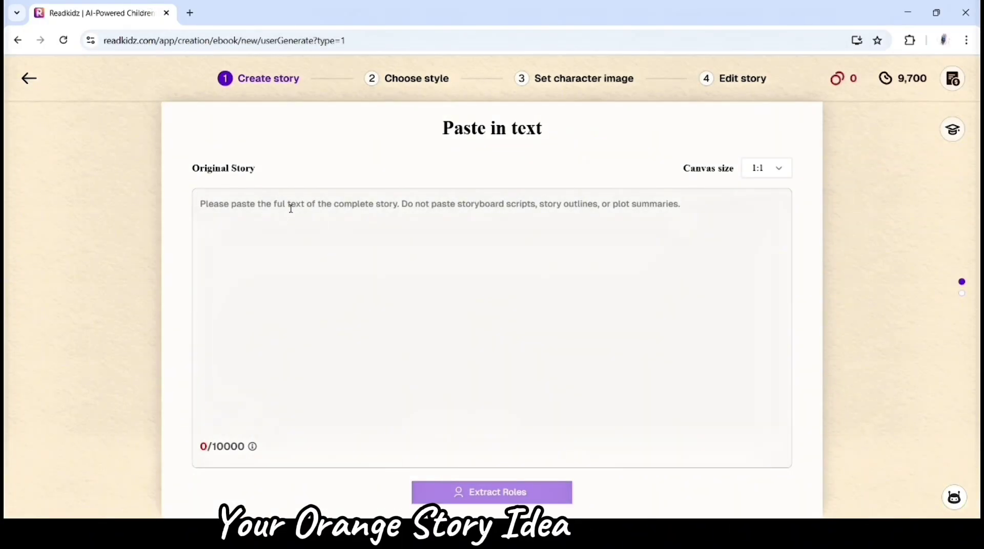
pyautogui.hotkey('ctrl', 'v')
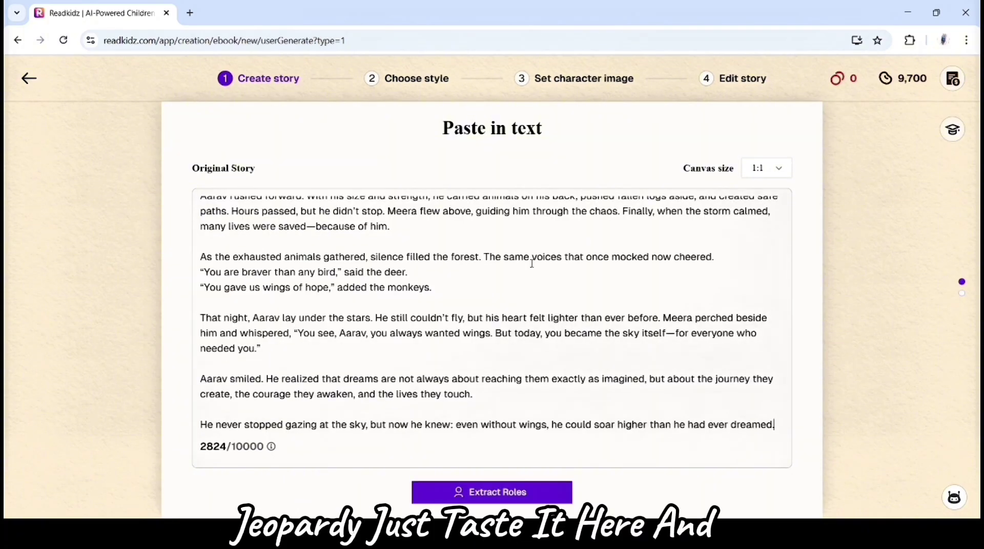
pyautogui.scroll(10, 589, 216)
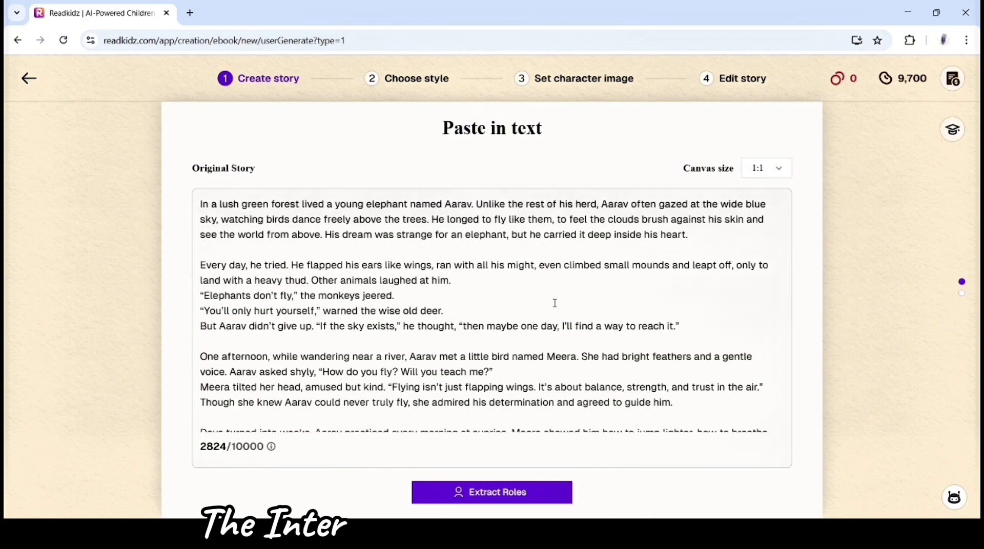
pyautogui.scroll(-10, 557, 284)
pyautogui.click(547, 491)
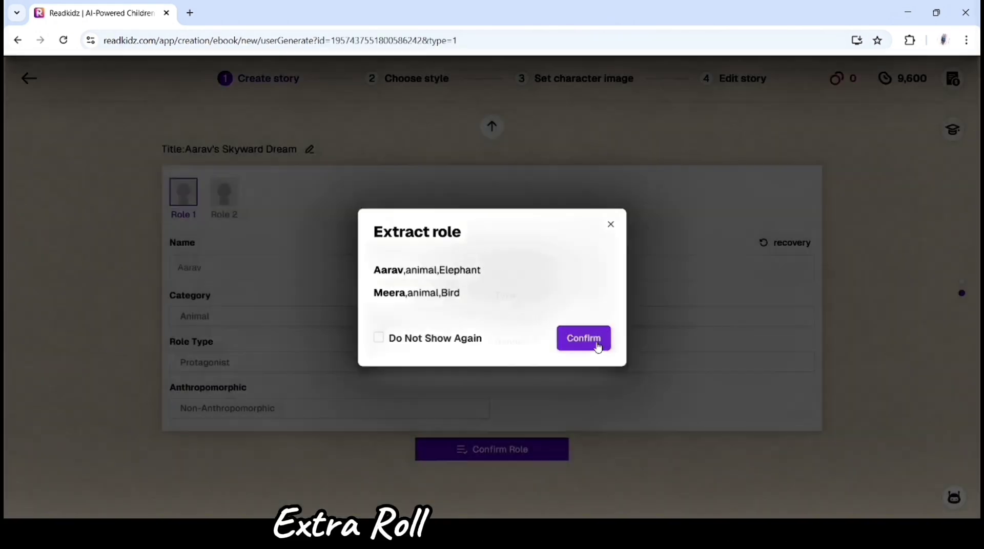
pyautogui.click(583, 338)
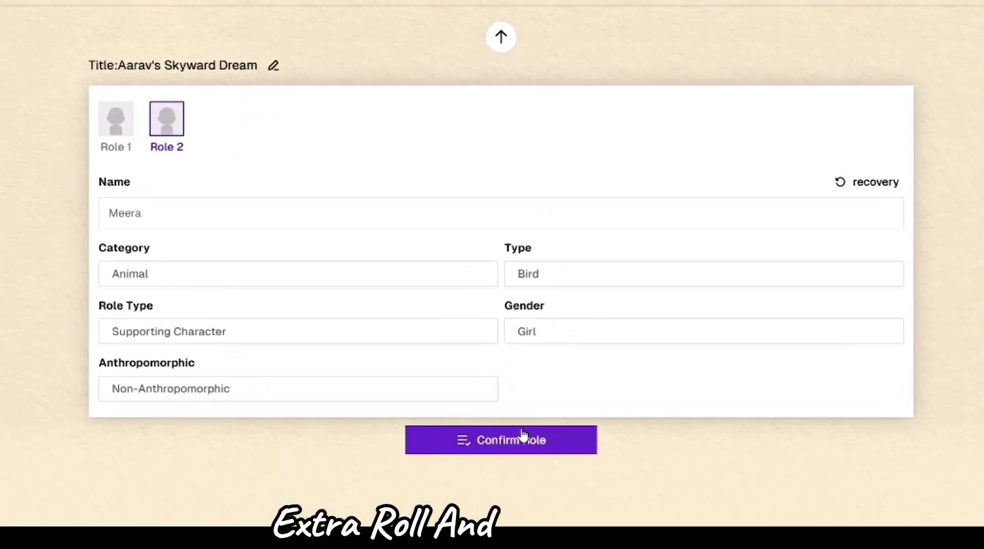
pyautogui.click(492, 449)
# Use Energetic Cartoon Style, generate images for Aarav and Meera, and continue to Storyboards
pyautogui.scroll(-5, 735, 432)
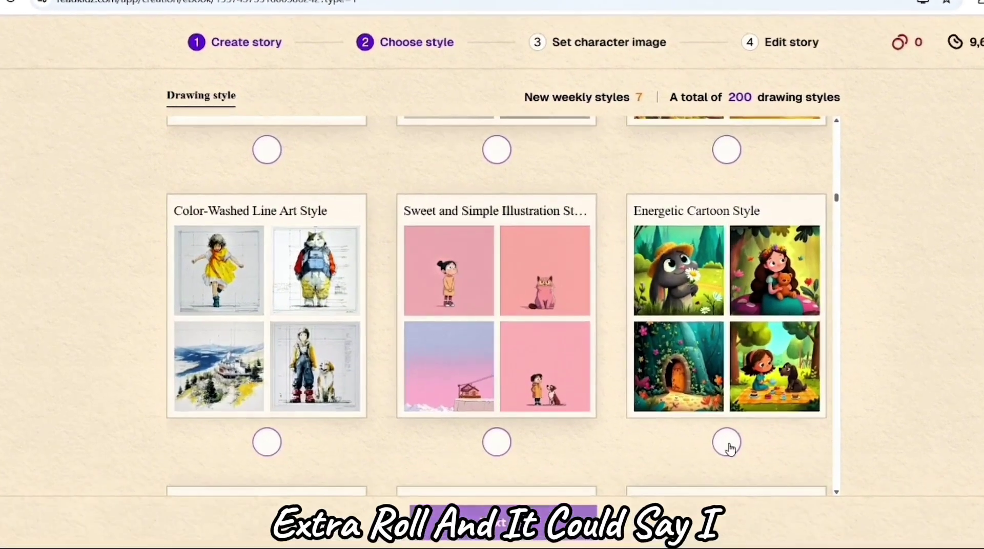
pyautogui.click(706, 426)
pyautogui.click(503, 500)
pyautogui.click(228, 448)
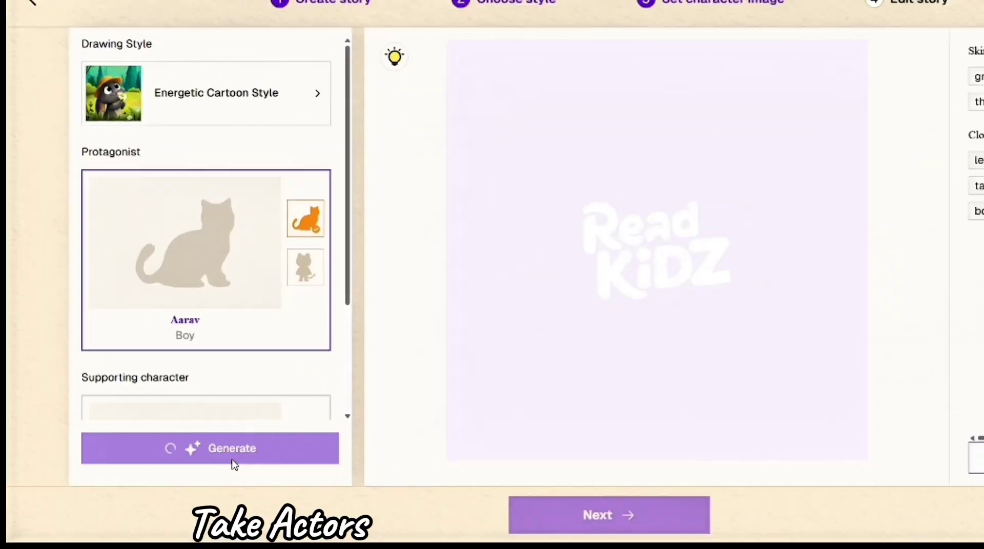
pyautogui.scroll(-3, 253, 325)
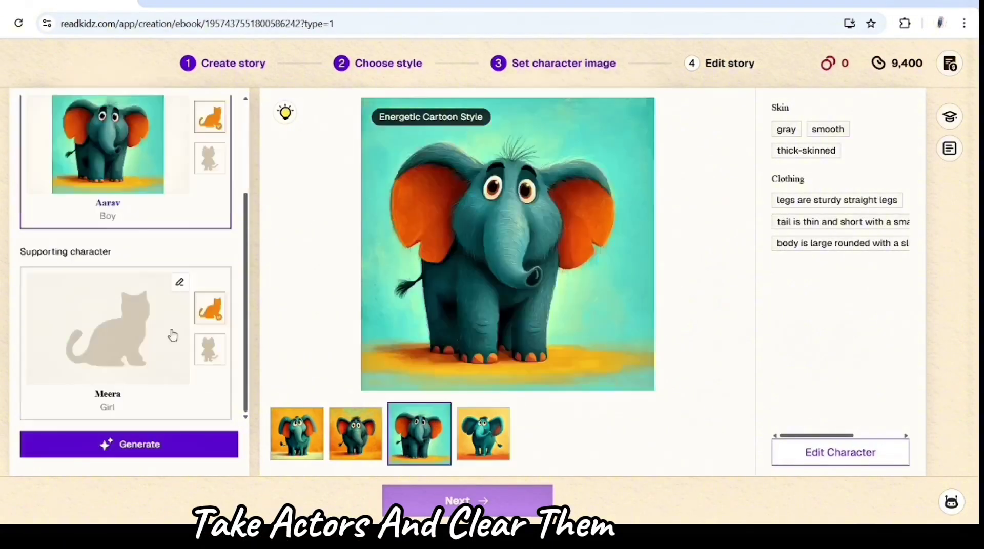
pyautogui.click(172, 336)
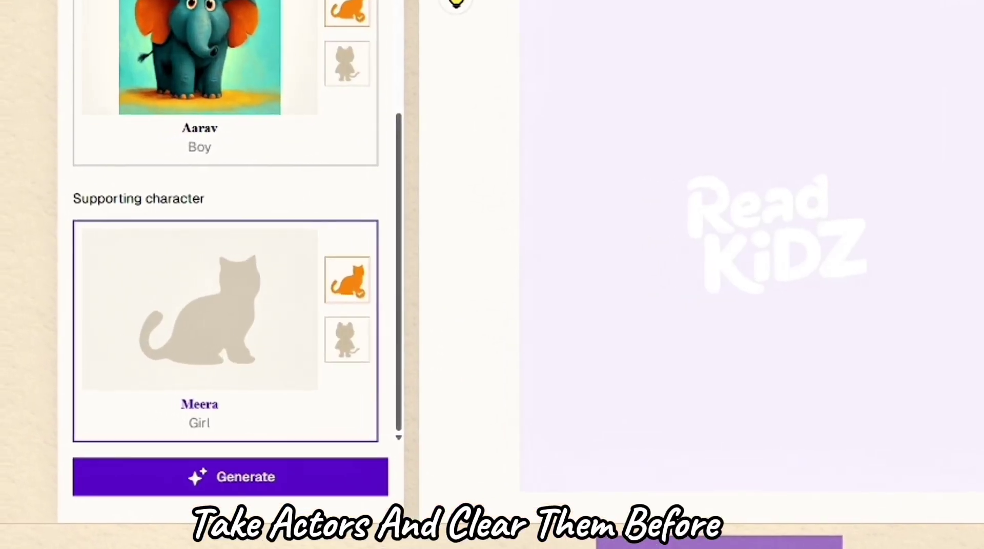
pyautogui.click(193, 453)
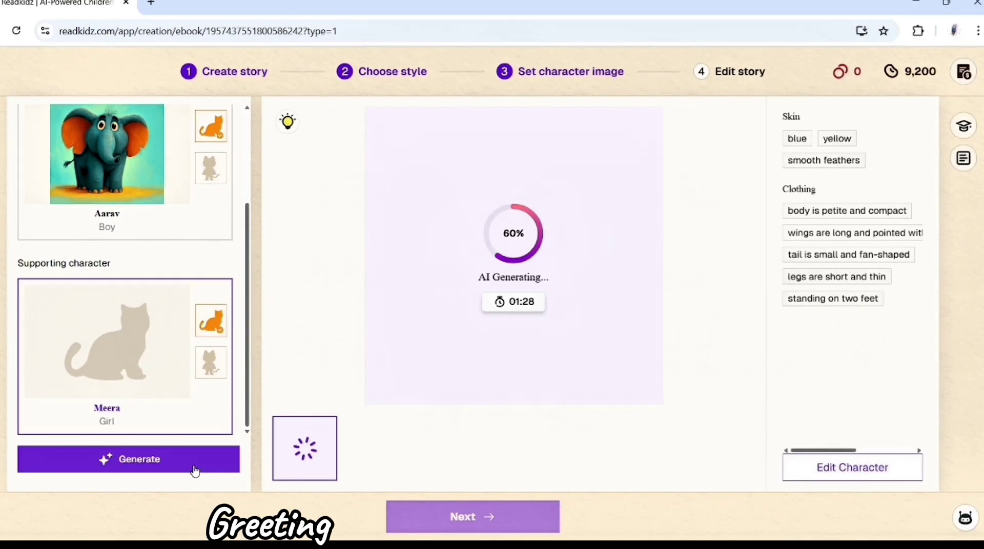
pyautogui.click(429, 522)
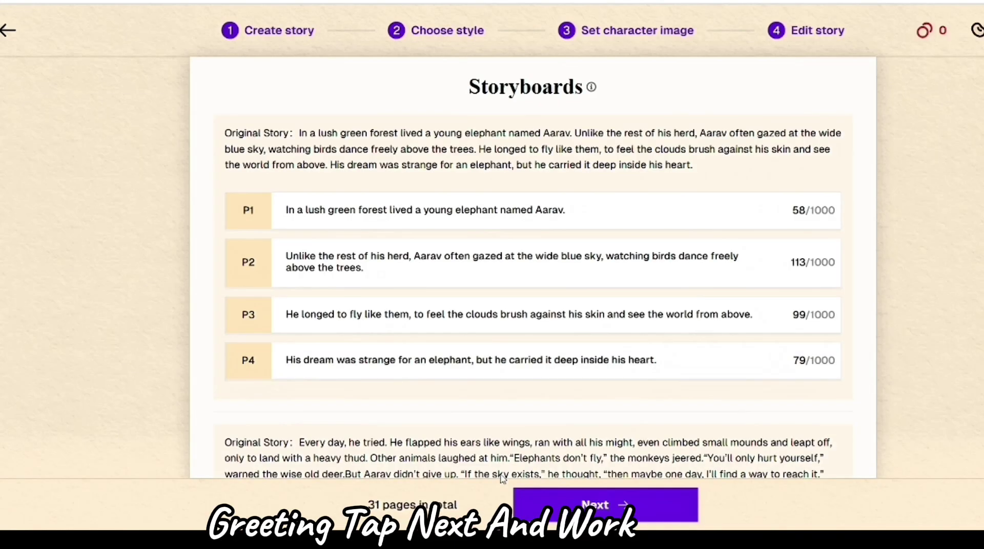
# Accept the elephant book's storyboards and move the cover title over the elephant
pyautogui.scroll(-20, 456, 283)
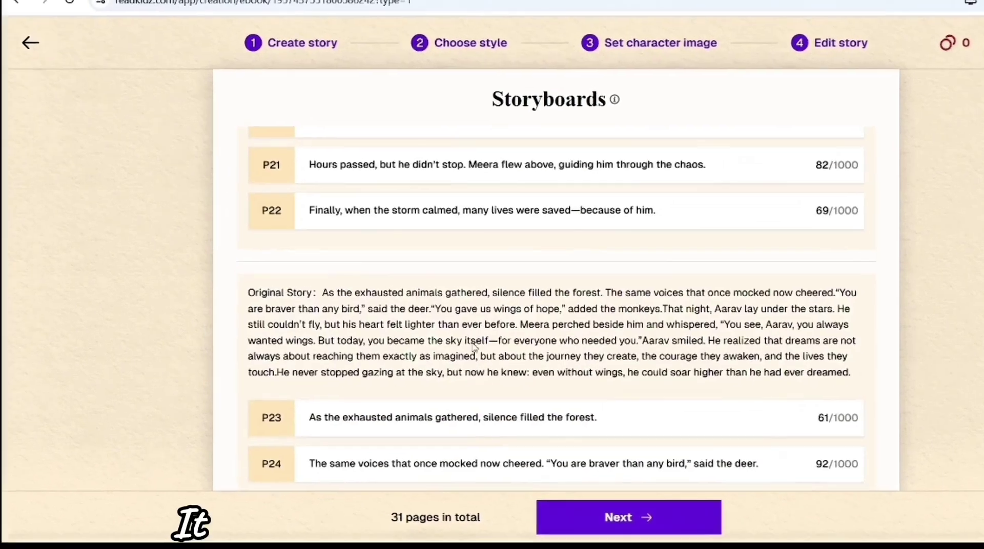
pyautogui.scroll(-5, 474, 347)
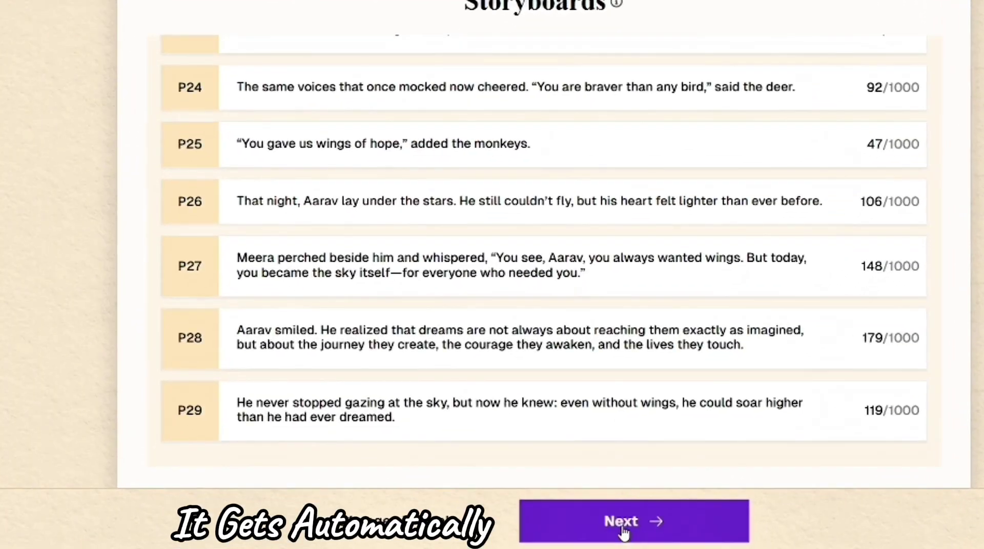
pyautogui.click(620, 525)
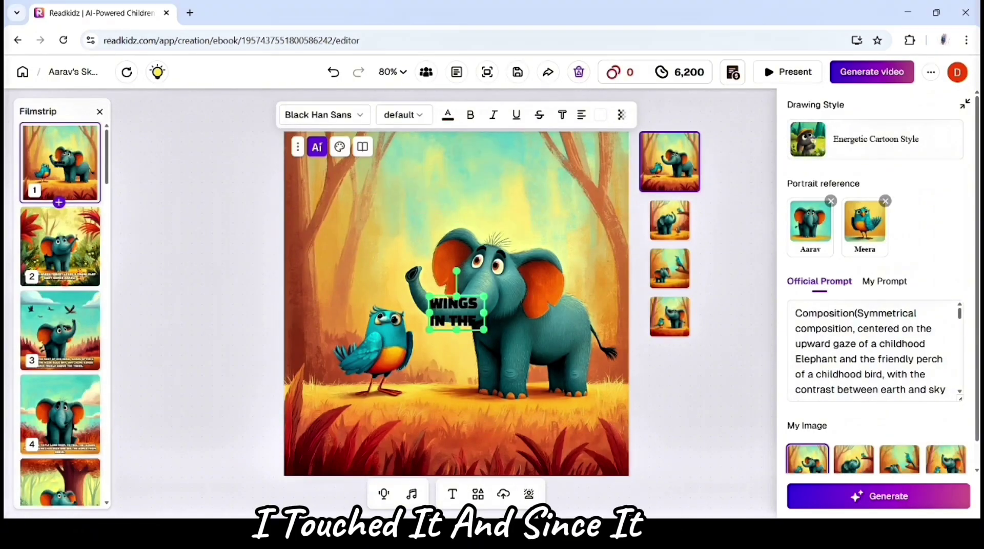
pyautogui.moveTo(451, 312); pyautogui.dragTo(482, 303)
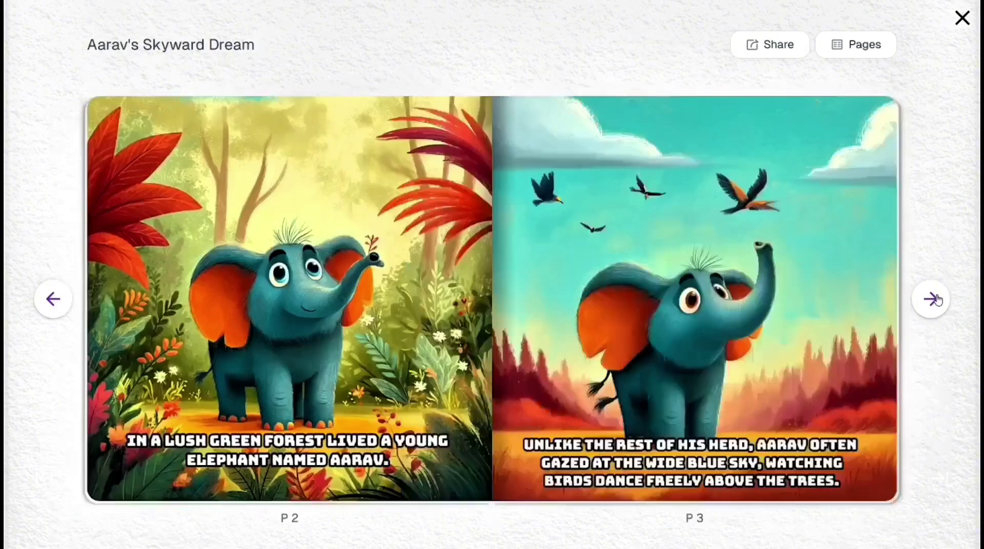
# Preview the book spread by spread to pages 30–31, then open the AI Filter
pyautogui.click(930, 299)
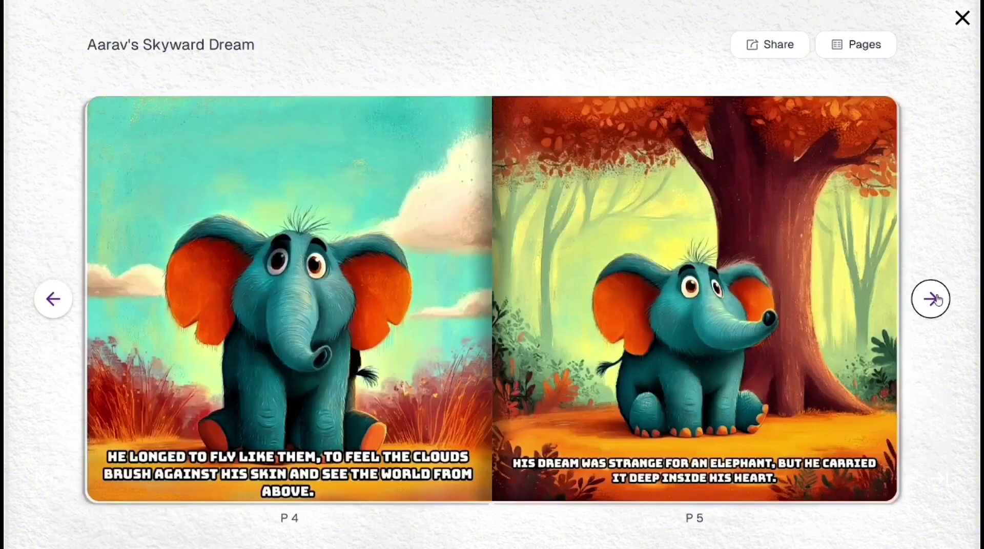
pyautogui.click(930, 299)
pyautogui.click(930, 299)
pyautogui.click(930, 300)
pyautogui.click(930, 300)
pyautogui.click(930, 299)
pyautogui.click(930, 299)
pyautogui.click(930, 299)
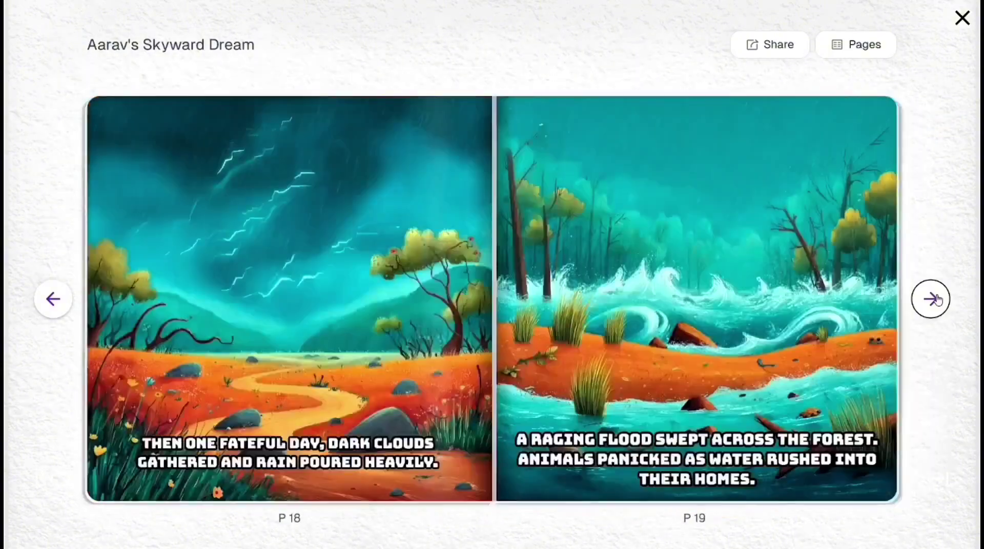
pyautogui.click(930, 299)
pyautogui.click(931, 299)
pyautogui.click(930, 299)
pyautogui.click(930, 299)
pyautogui.click(931, 299)
pyautogui.click(930, 299)
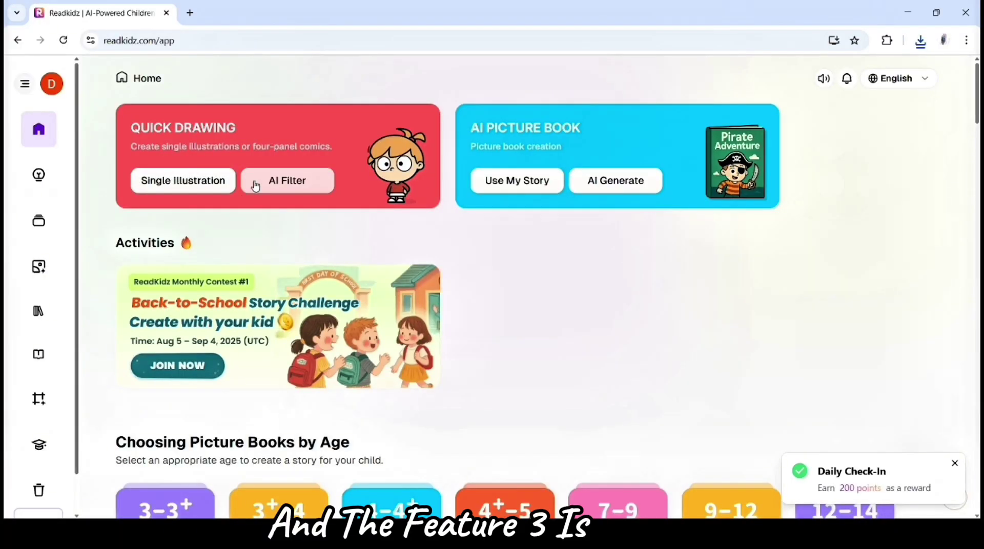
pyautogui.click(255, 186)
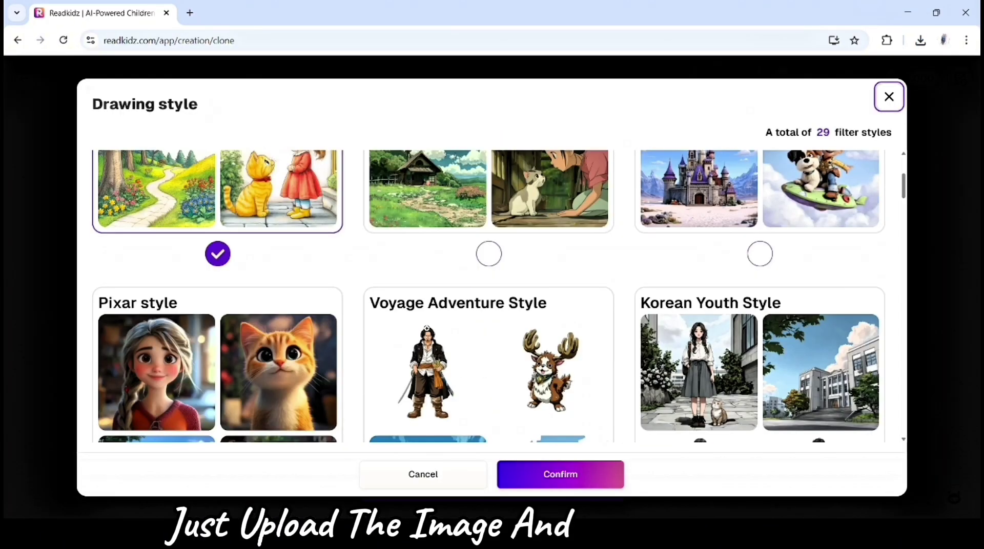
# Choose and confirm a drawing style for the uploaded baby photo
pyautogui.scroll(-3, 217, 302)
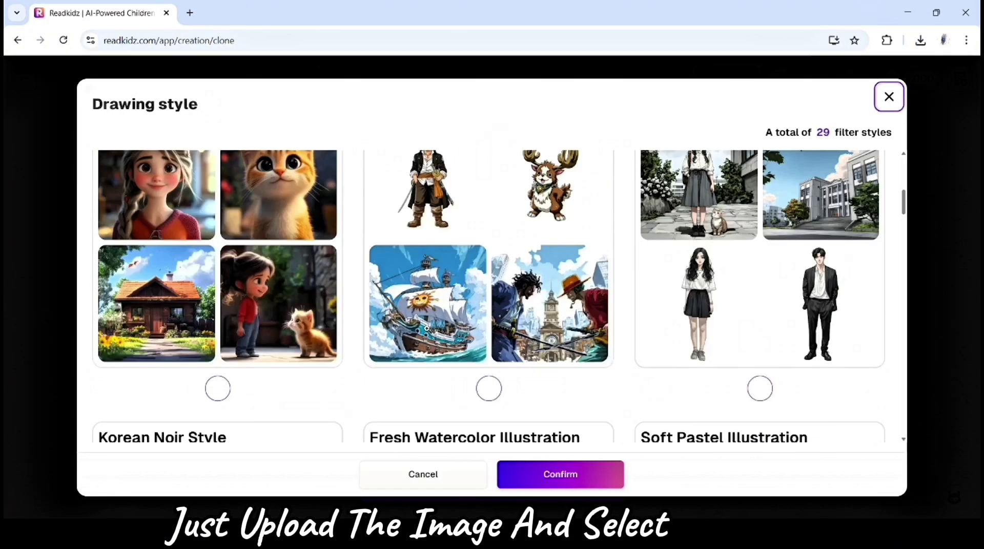
pyautogui.scroll(1, 217, 301)
pyautogui.scroll(-2, 217, 301)
pyautogui.click(217, 322)
pyautogui.click(560, 475)
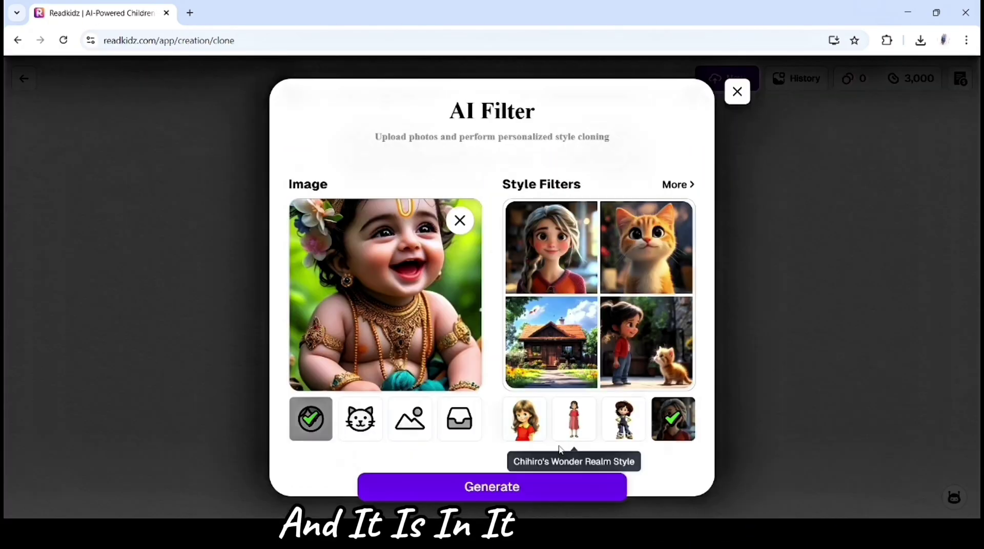
# Generate the cartoon versions, select the third variant and enlarge its card
pyautogui.click(501, 486)
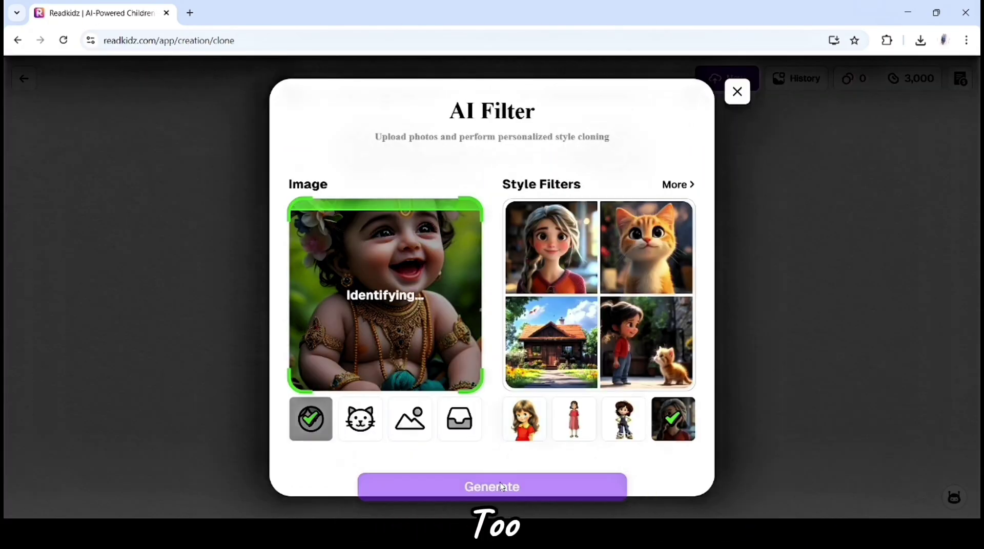
pyautogui.click(935, 298)
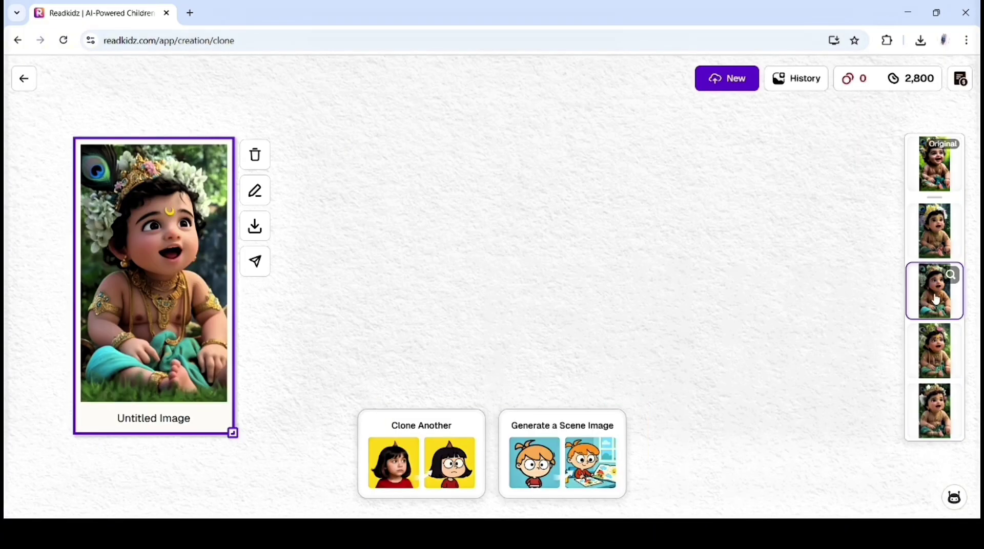
pyautogui.moveTo(233, 438); pyautogui.dragTo(492, 470)
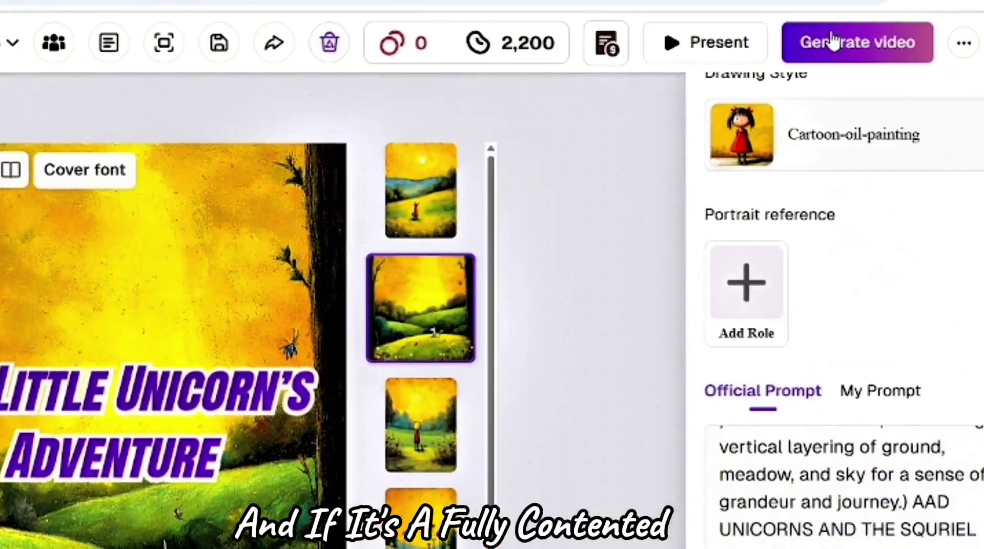
# Start a video of the unicorn book under the default name despite missing voiceovers
pyautogui.click(789, 92)
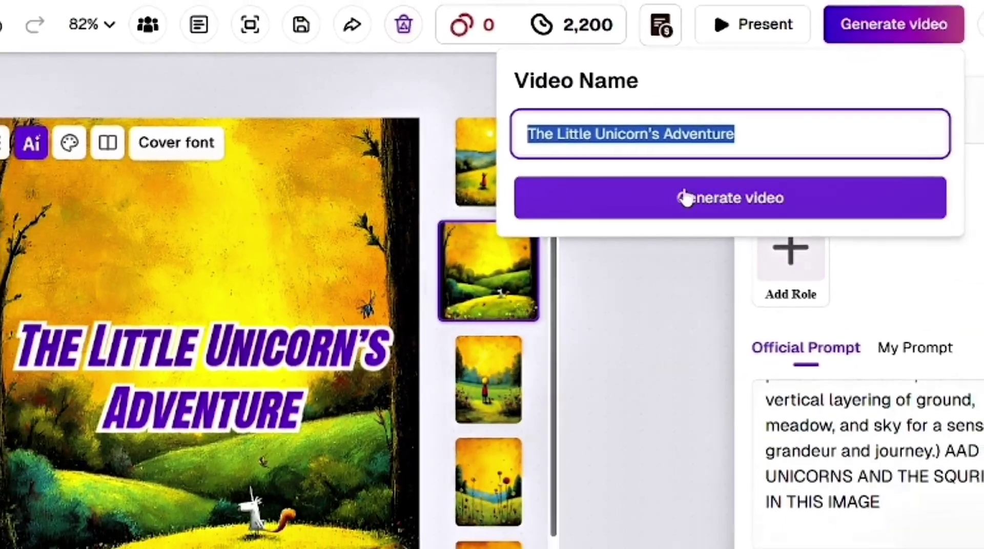
pyautogui.click(669, 213)
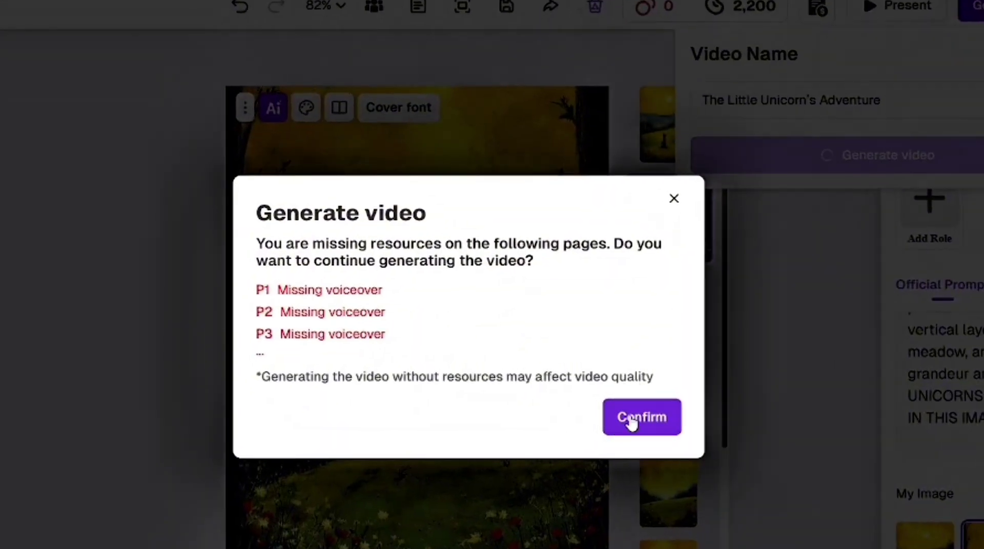
pyautogui.click(631, 424)
# Generate the video with Twinkling Stars effect, Circleopen animation and Vienna Woods music
pyautogui.click(320, 130)
pyautogui.click(424, 149)
pyautogui.click(353, 139)
pyautogui.click(358, 314)
pyautogui.scroll(-1, 449, 429)
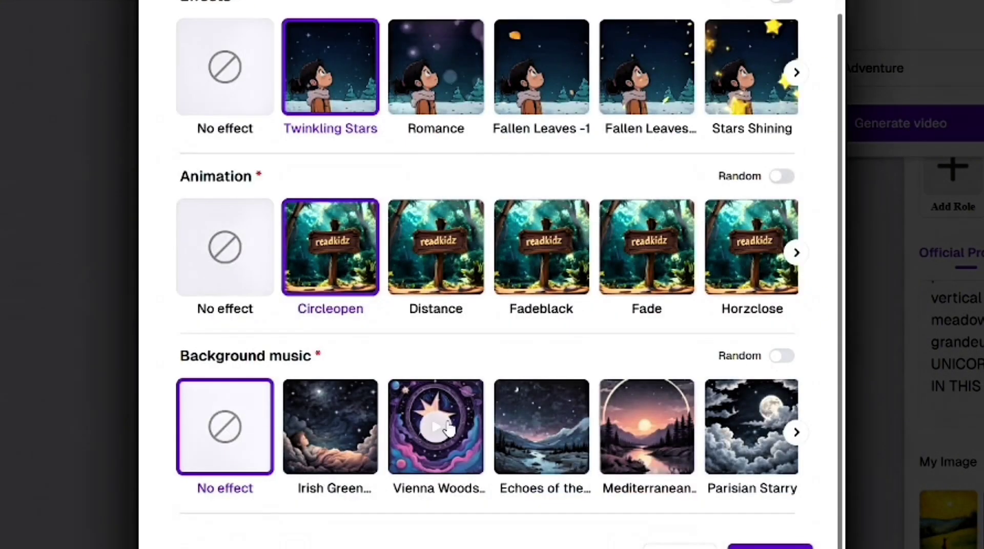
pyautogui.click(449, 430)
pyautogui.click(770, 546)
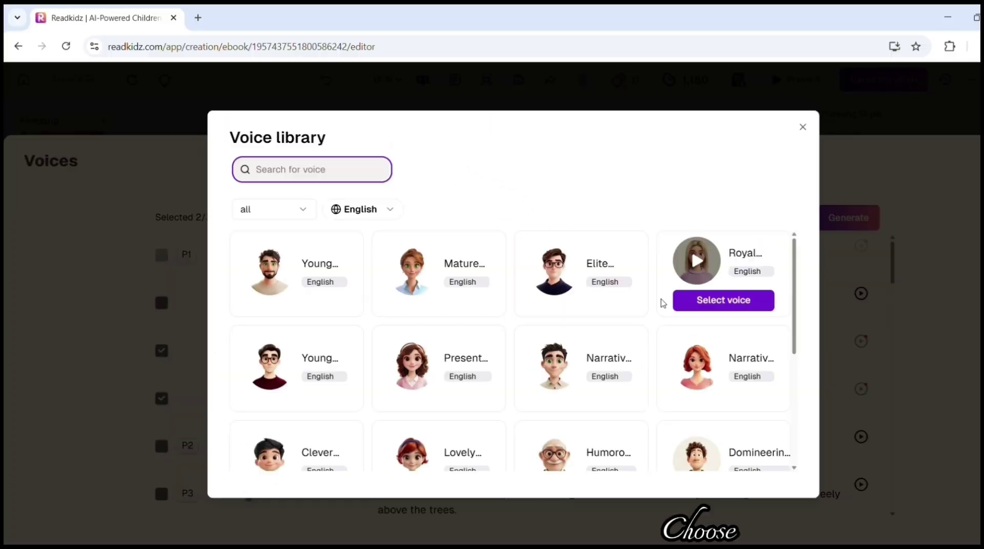
# Generate cover voiceovers including the HEART text row, then present the book full screen
pyautogui.scroll(-10, 511, 362)
pyautogui.scroll(3, 506, 349)
pyautogui.scroll(7, 506, 350)
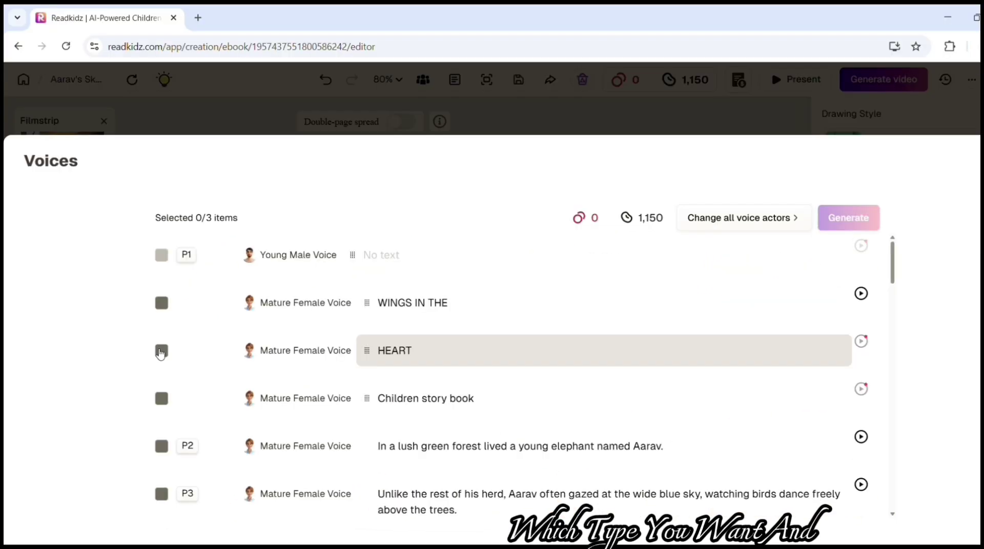
pyautogui.click(161, 351)
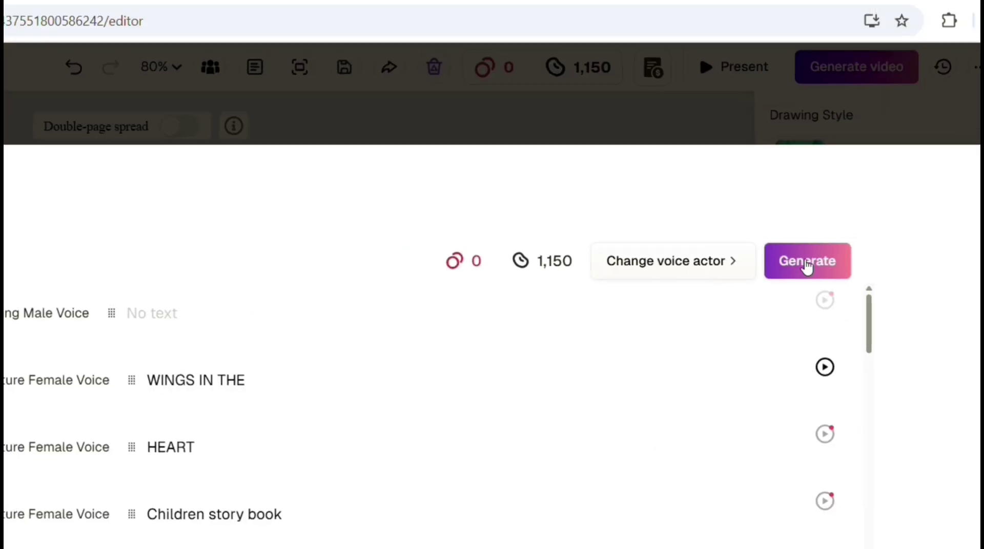
pyautogui.click(807, 264)
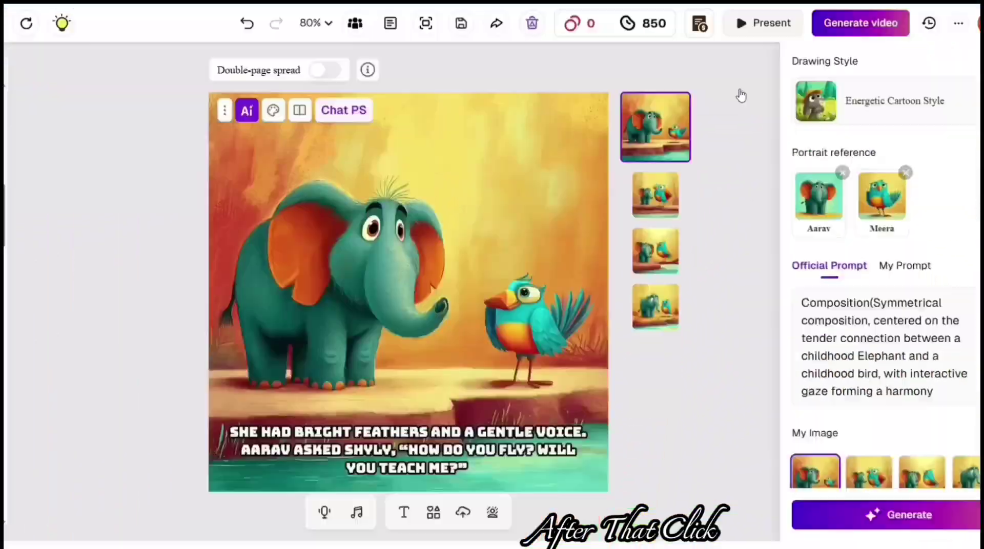
pyautogui.click(940, 97)
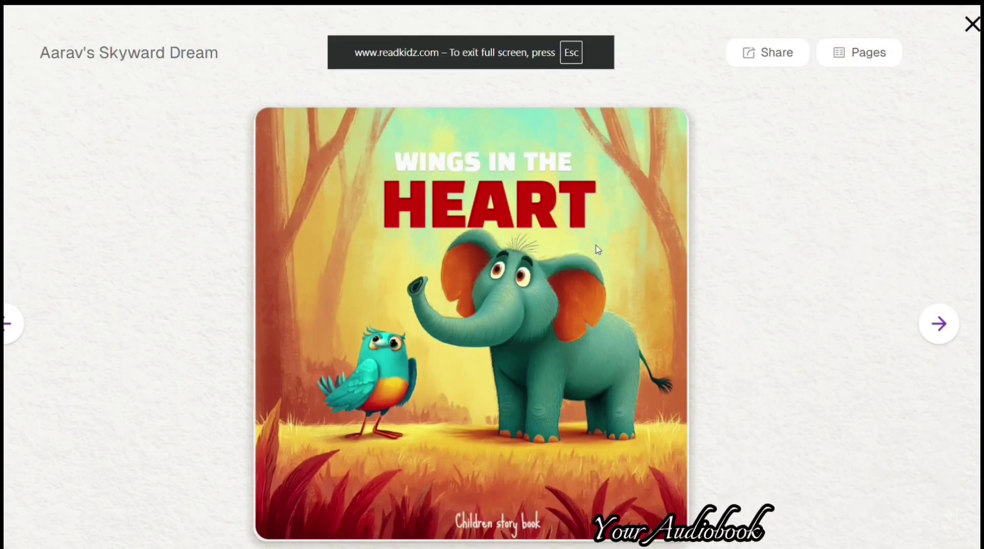
# Turn the presentation from the cover through pages 2–3 and 4–5 to pages 6–7
pyautogui.click(439, 372)
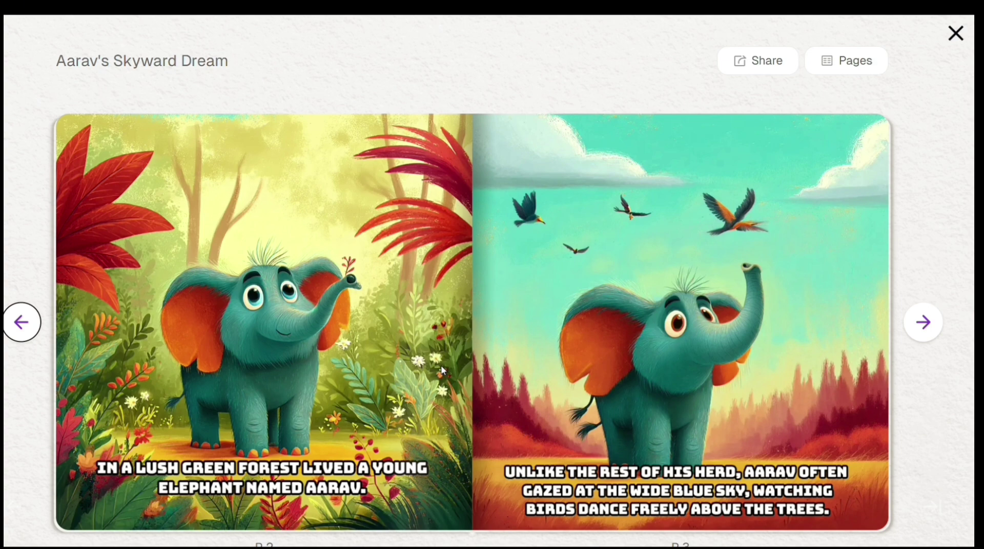
pyautogui.press('Right')
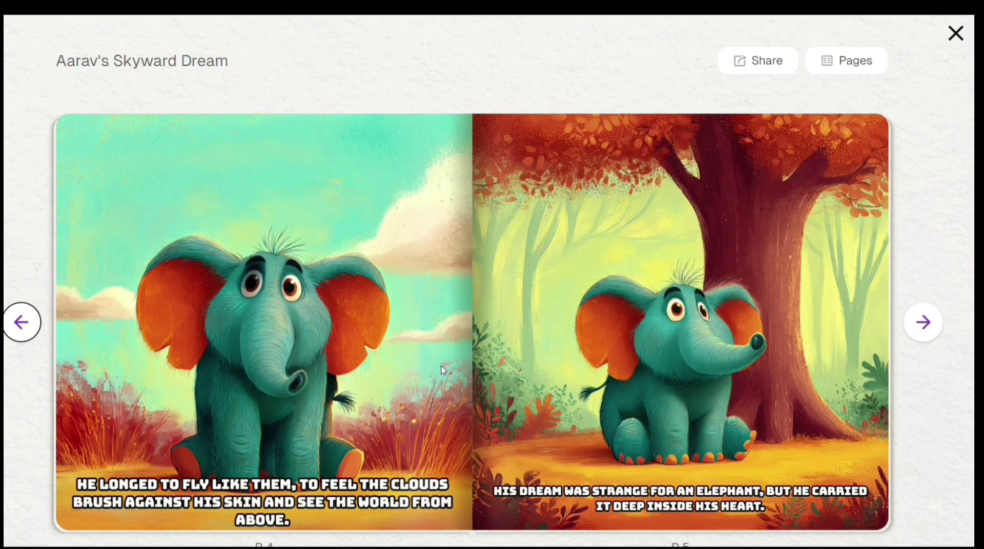
pyautogui.press('Right')
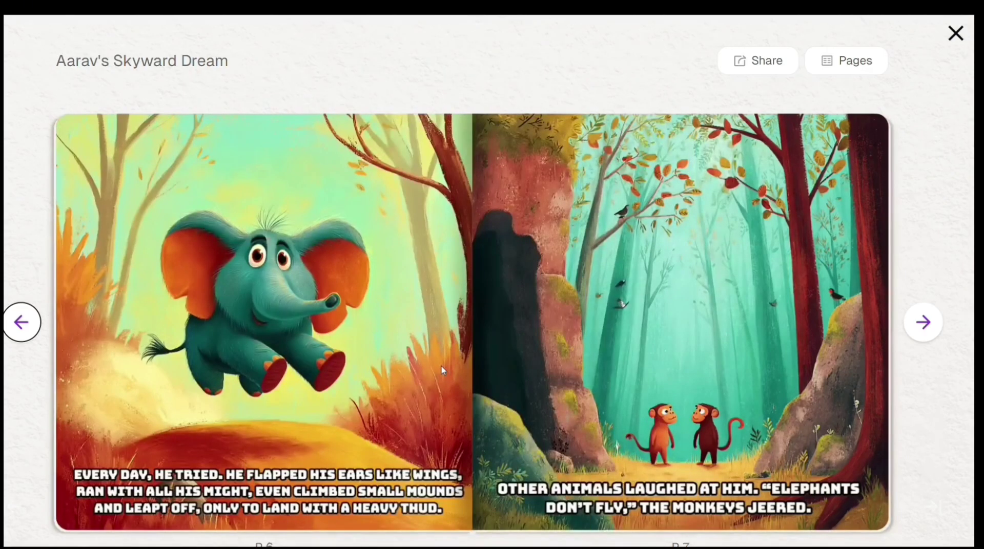